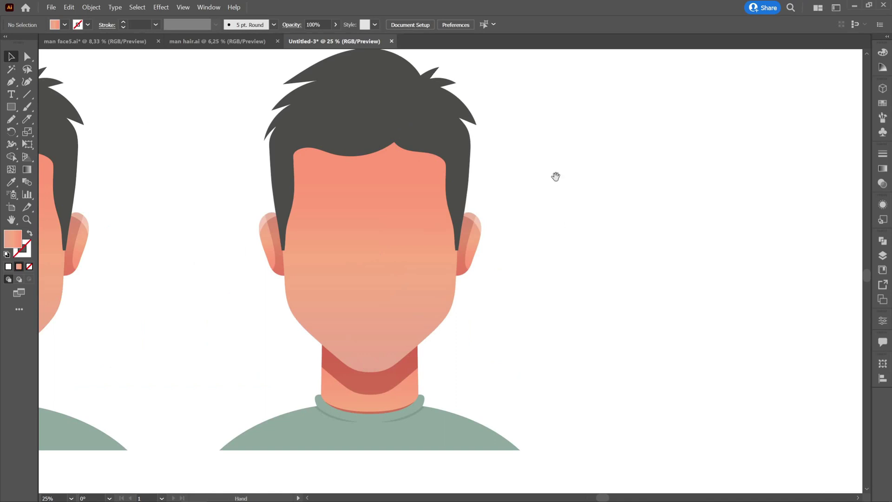
# Zoom in to about 33% and pan so the right head's dark hair fills the view
pyautogui.moveTo(556, 175); pyautogui.dragTo(627, 241)
pyautogui.scroll(1, 308, 174)
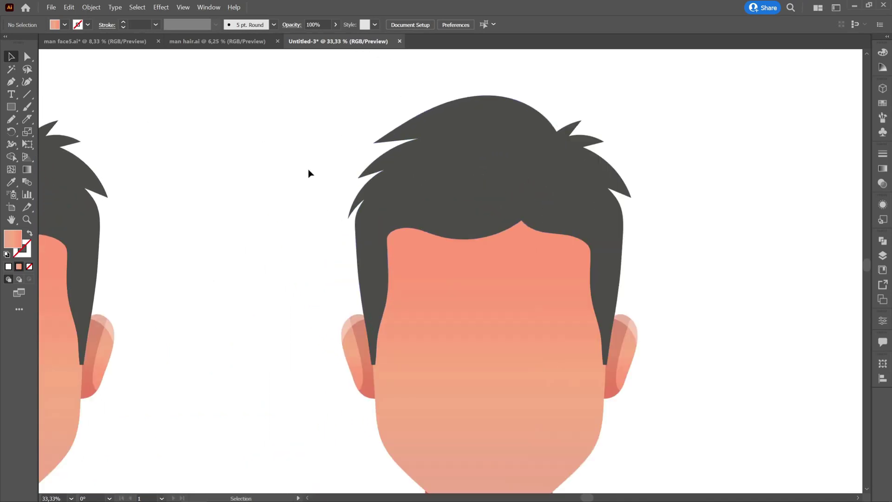
pyautogui.scroll(1, 309, 137)
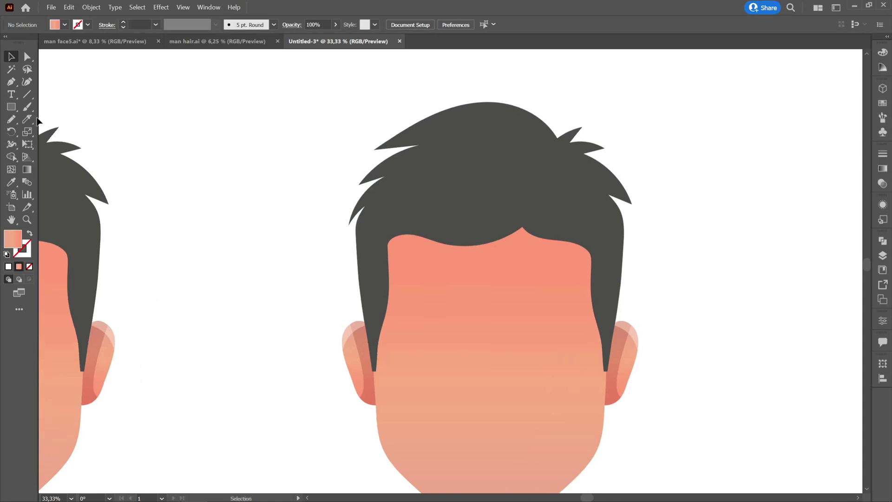
# Switch to the Pencil tool for drawing highlights
pyautogui.click(11, 121)
# Pencil a closed highlight shape over the hair top, fill it white, and set Overlay blend mode
pyautogui.moveTo(347, 222)
pyautogui.mouseDown()
pyautogui.moveTo(417, 177)
pyautogui.moveTo(389, 171)
pyautogui.moveTo(462, 142)
pyautogui.moveTo(413, 141)
pyautogui.moveTo(489, 118)
pyautogui.moveTo(531, 132)
pyautogui.moveTo(555, 154)
pyautogui.moveTo(577, 148)
pyautogui.moveTo(576, 162)
pyautogui.moveTo(617, 185)
pyautogui.moveTo(583, 180)
pyautogui.moveTo(613, 208)
pyautogui.moveTo(629, 264)
pyautogui.mouseUp()
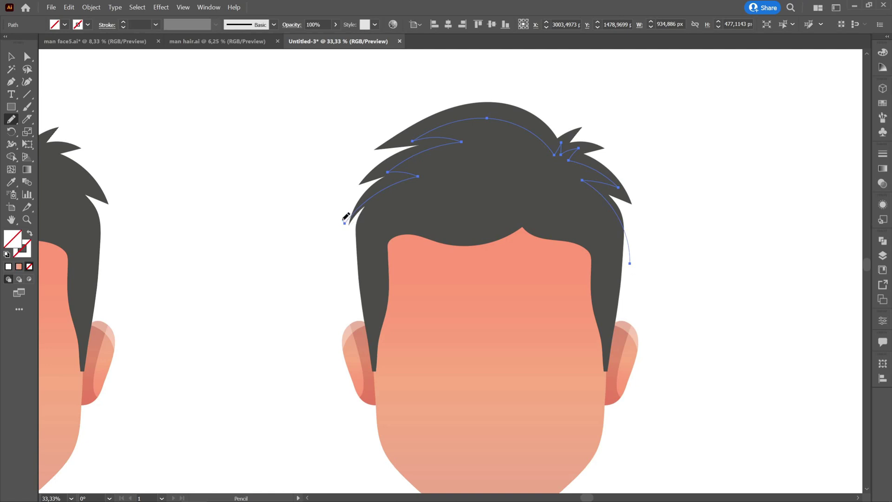
pyautogui.moveTo(344, 221)
pyautogui.mouseDown()
pyautogui.moveTo(478, 78)
pyautogui.moveTo(649, 112)
pyautogui.moveTo(675, 229)
pyautogui.moveTo(630, 262)
pyautogui.mouseUp()
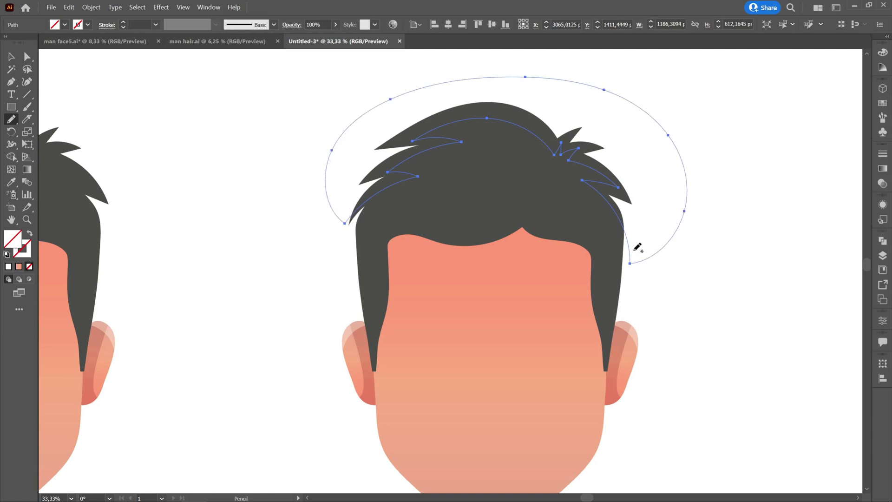
pyautogui.click(17, 181)
pyautogui.click(229, 154)
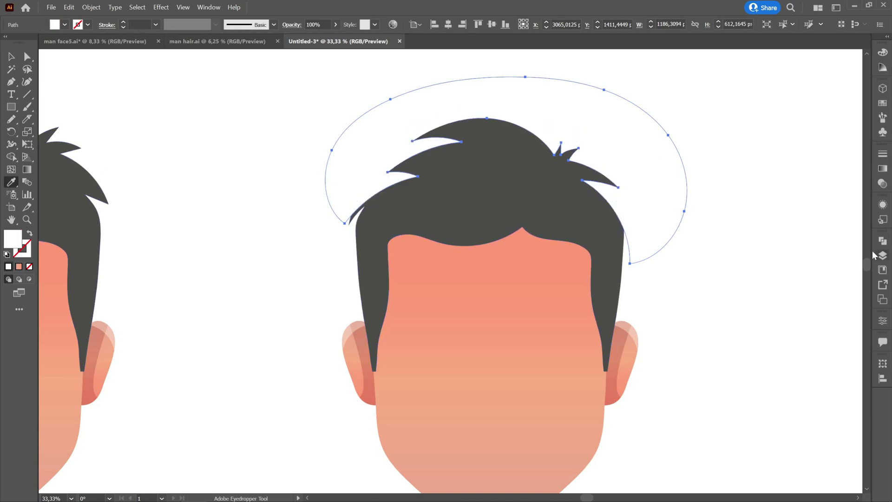
pyautogui.click(882, 183)
pyautogui.click(792, 166)
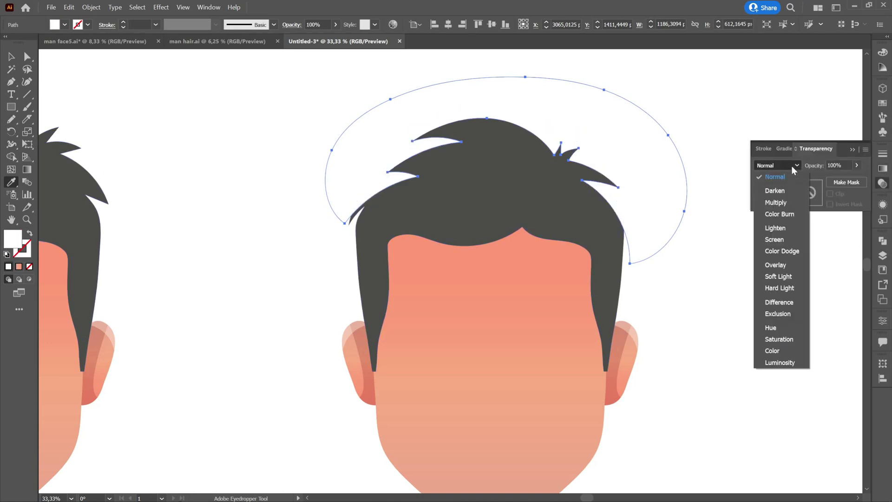
pyautogui.click(775, 265)
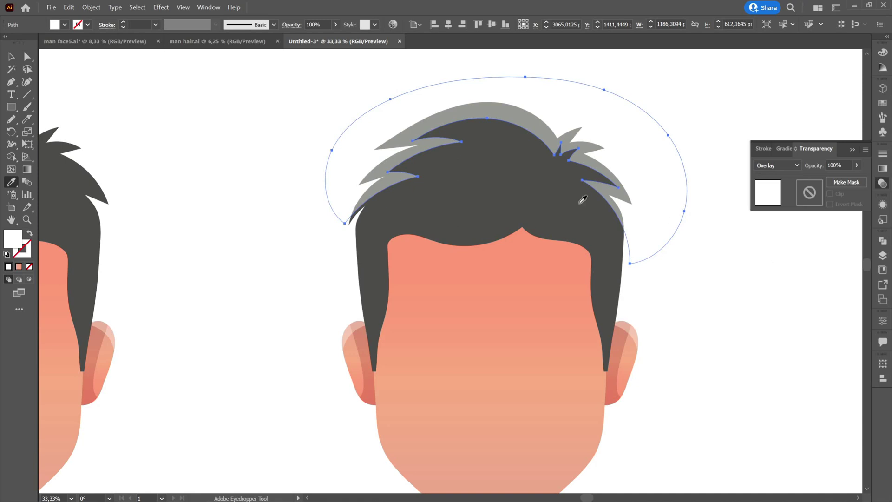
# Trim the highlight to the hair by deleting its outside region with Shape Builder
pyautogui.click(11, 57)
pyautogui.click(283, 131)
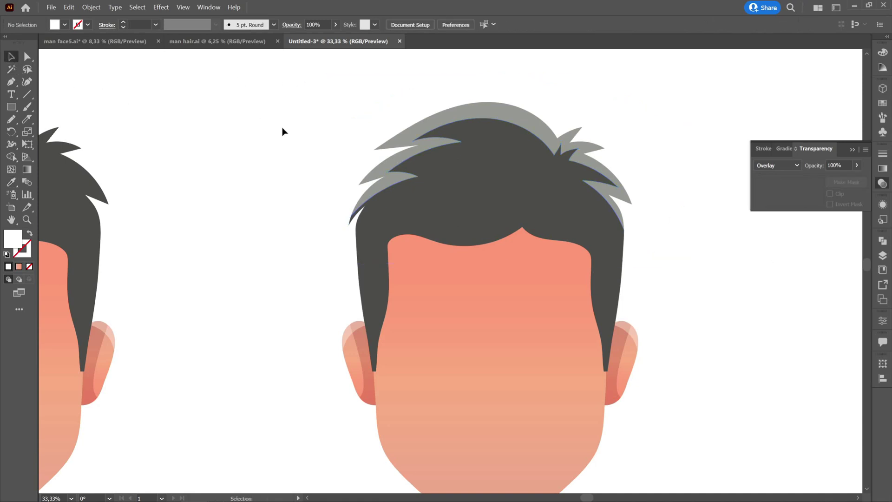
pyautogui.click(485, 143)
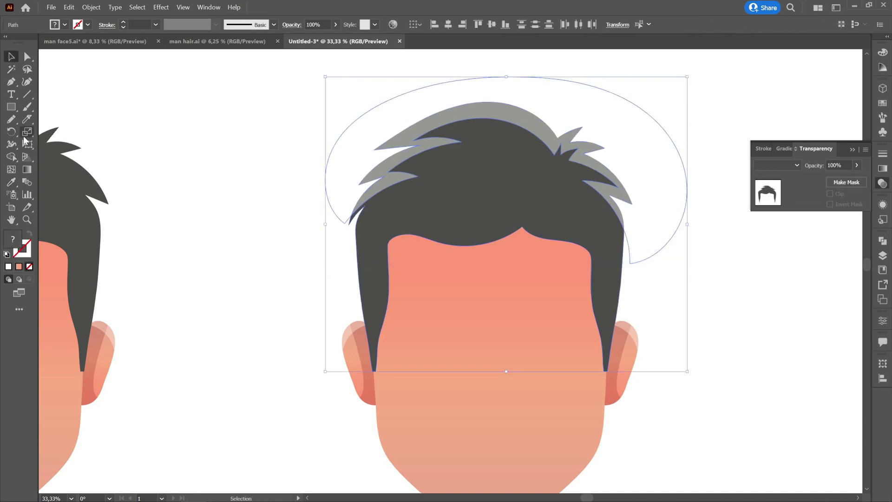
pyautogui.click(13, 158)
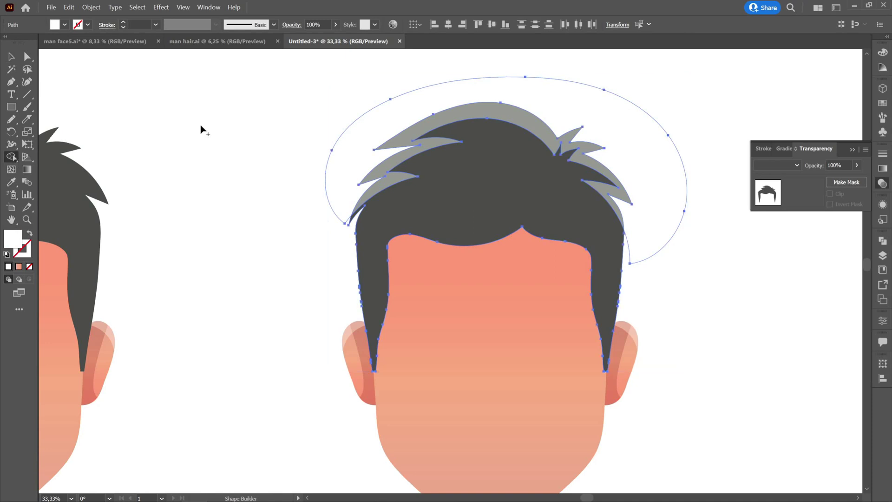
pyautogui.keyDown('alt'); pyautogui.click(390, 120); pyautogui.keyUp('alt')
# Set the highlight band's opacity to 40%
pyautogui.press('v')
pyautogui.click(99, 72)
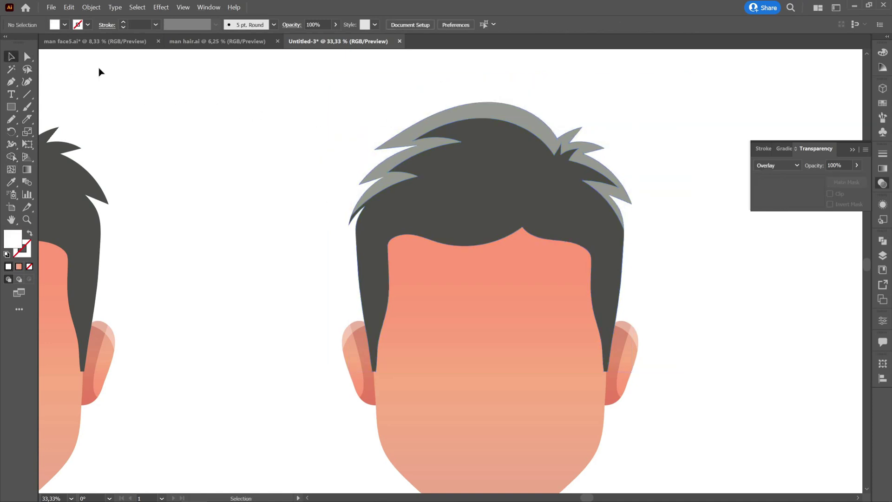
pyautogui.click(485, 115)
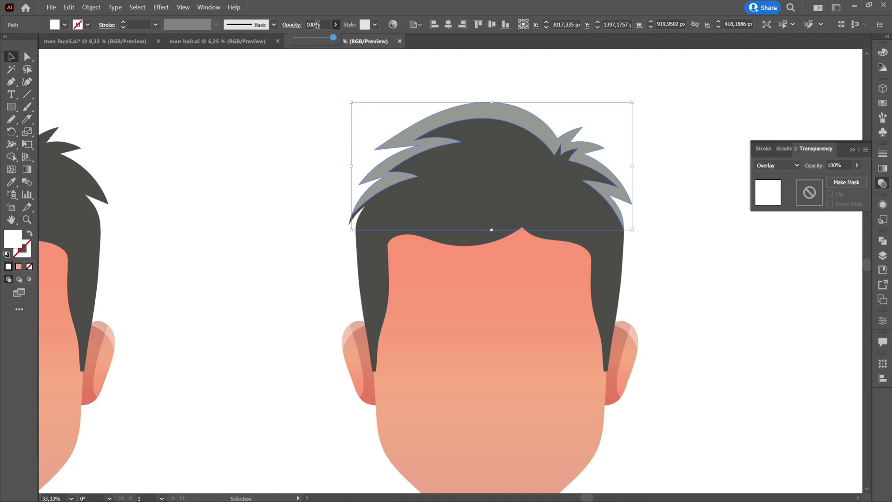
pyautogui.moveTo(326, 45); pyautogui.dragTo(311, 39)
pyautogui.click(278, 153)
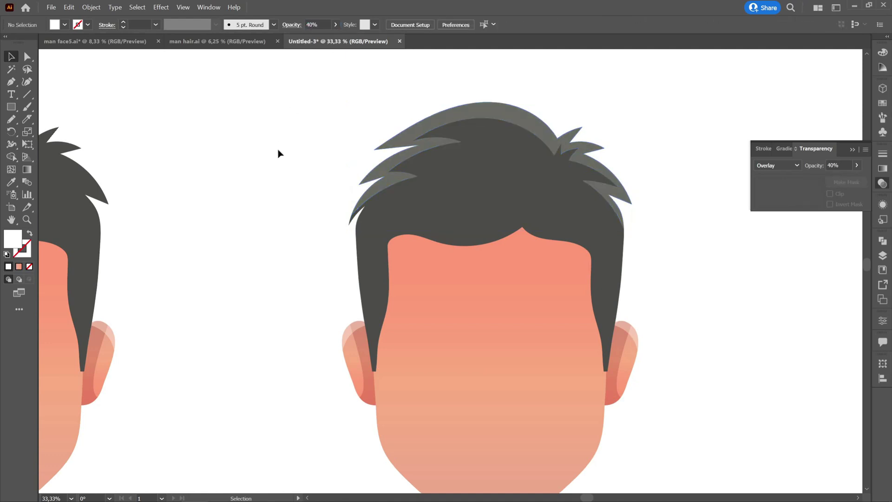
pyautogui.moveTo(633, 105); pyautogui.dragTo(596, 114)
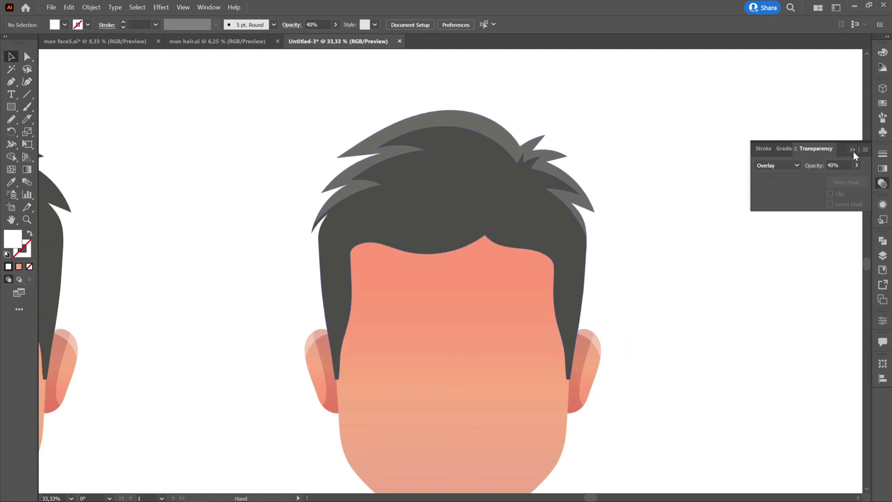
pyautogui.click(853, 150)
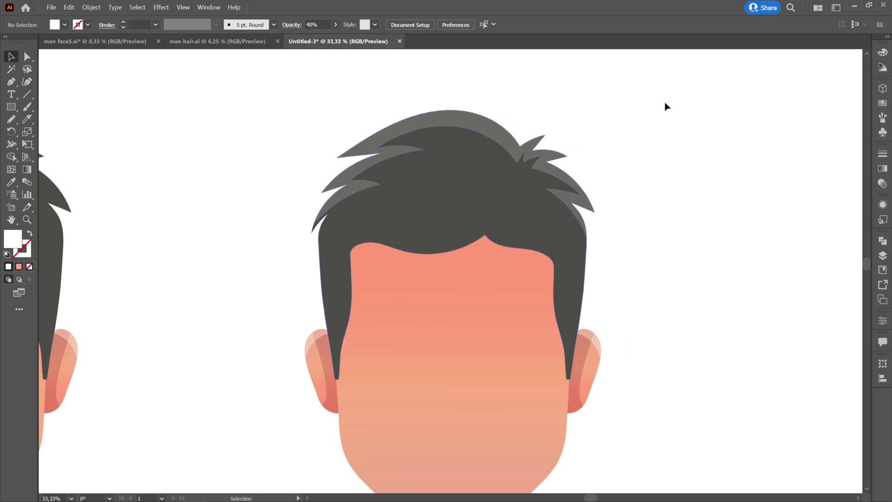
# Pencil two strand highlights inside the hair and copy the top highlight's white style onto them
pyautogui.scroll(2, 666, 107)
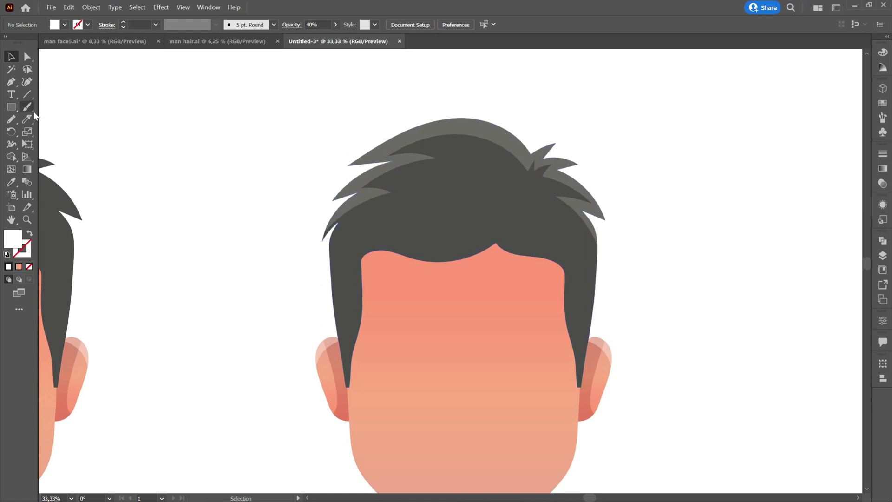
pyautogui.click(11, 119)
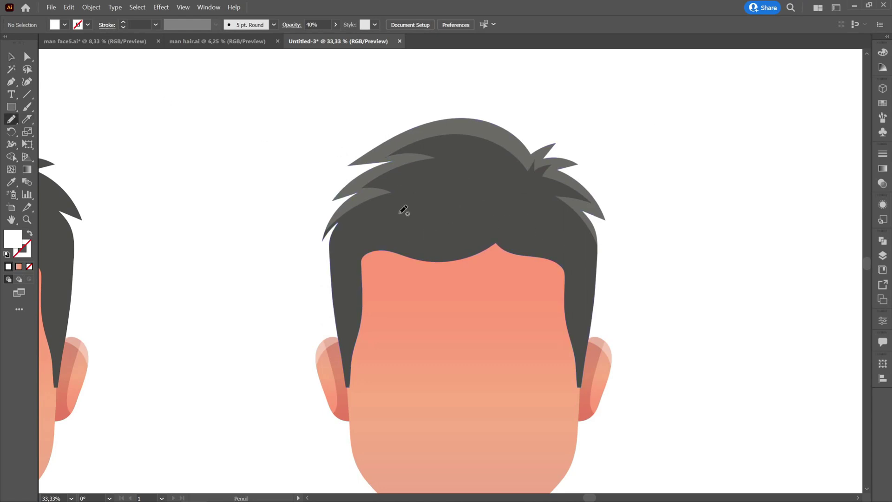
pyautogui.moveTo(367, 222)
pyautogui.mouseDown()
pyautogui.moveTo(439, 190)
pyautogui.moveTo(401, 185)
pyautogui.moveTo(433, 172)
pyautogui.moveTo(484, 172)
pyautogui.moveTo(446, 153)
pyautogui.moveTo(483, 155)
pyautogui.moveTo(553, 203)
pyautogui.moveTo(566, 218)
pyautogui.moveTo(516, 210)
pyautogui.moveTo(542, 219)
pyautogui.moveTo(577, 252)
pyautogui.moveTo(540, 233)
pyautogui.moveTo(481, 230)
pyautogui.moveTo(495, 218)
pyautogui.moveTo(427, 235)
pyautogui.moveTo(475, 205)
pyautogui.mouseUp()
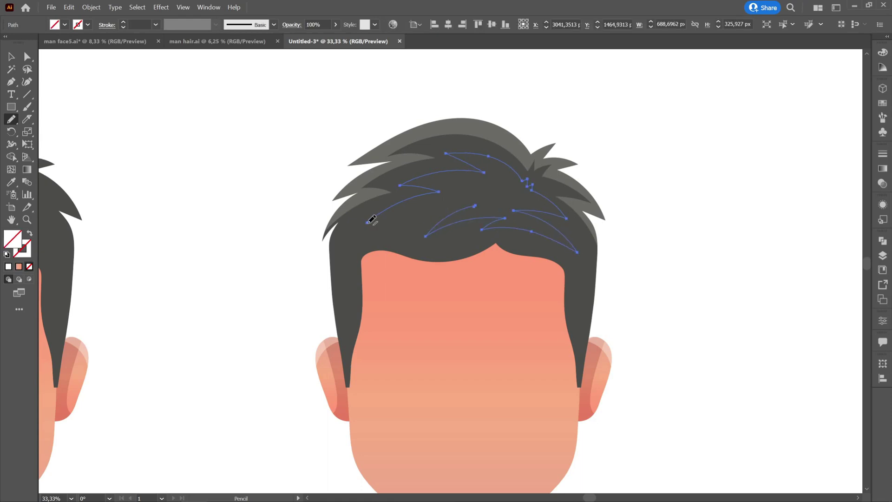
pyautogui.moveTo(368, 222)
pyautogui.mouseDown()
pyautogui.moveTo(442, 197)
pyautogui.moveTo(479, 201)
pyautogui.mouseUp()
pyautogui.press('i')
pyautogui.click(490, 132)
# Lower the strand highlights' opacity to 20%
pyautogui.press('v')
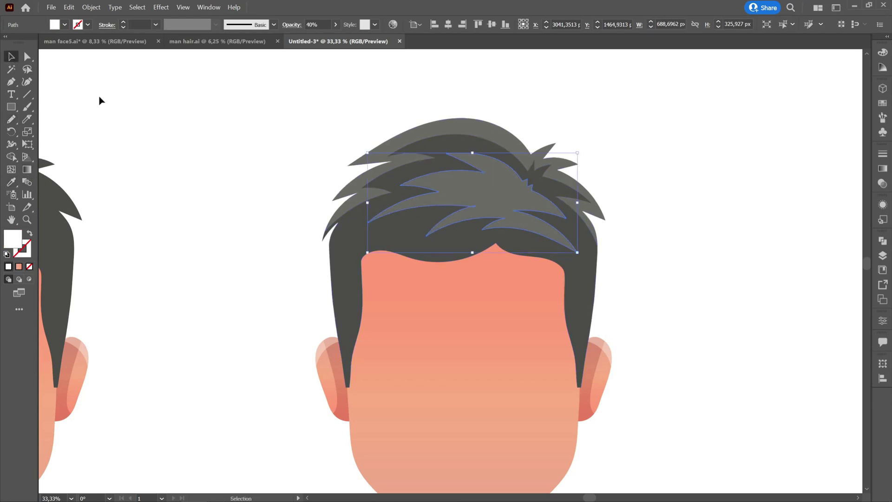
pyautogui.click(99, 101)
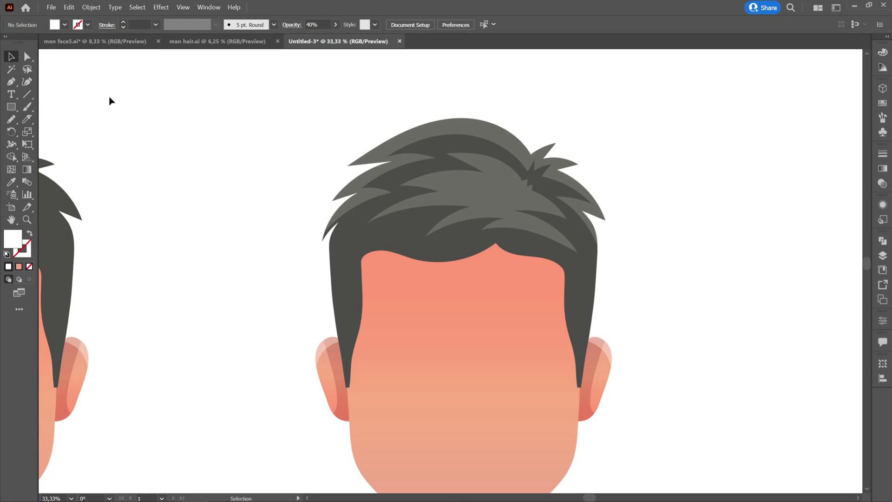
pyautogui.click(495, 213)
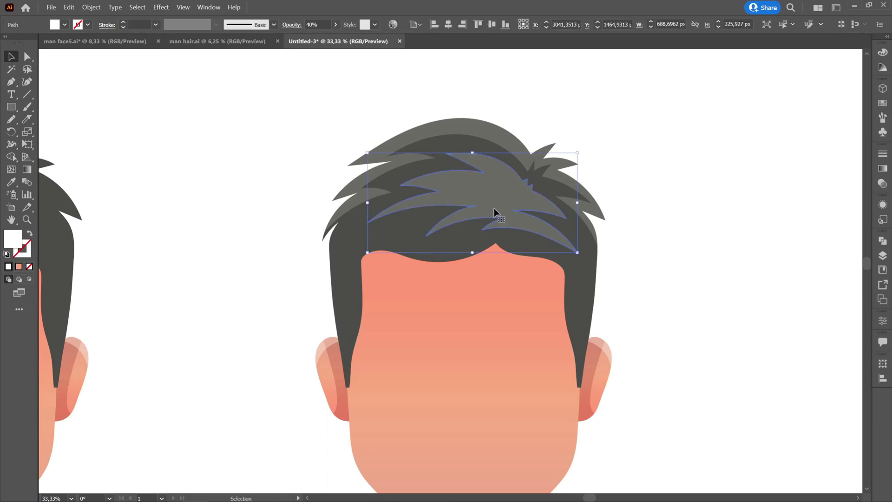
pyautogui.click(883, 169)
pyautogui.click(882, 240)
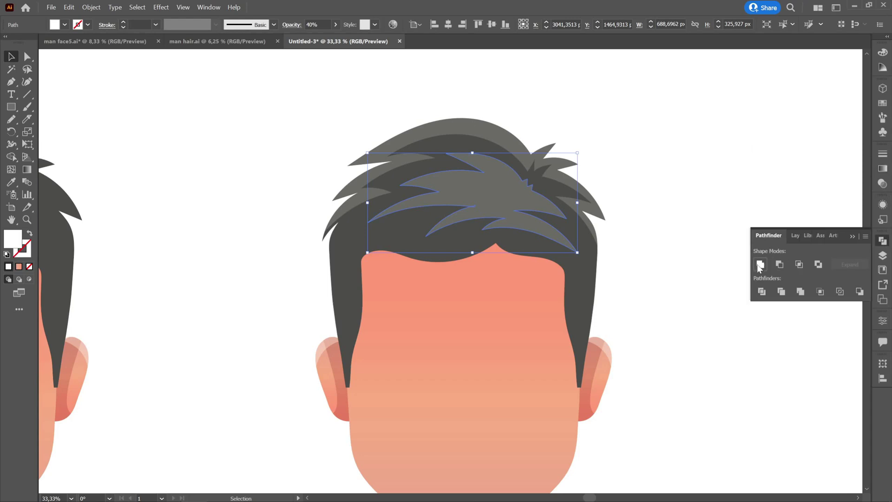
pyautogui.click(685, 182)
pyautogui.moveTo(674, 166); pyautogui.dragTo(647, 162)
pyautogui.click(408, 156)
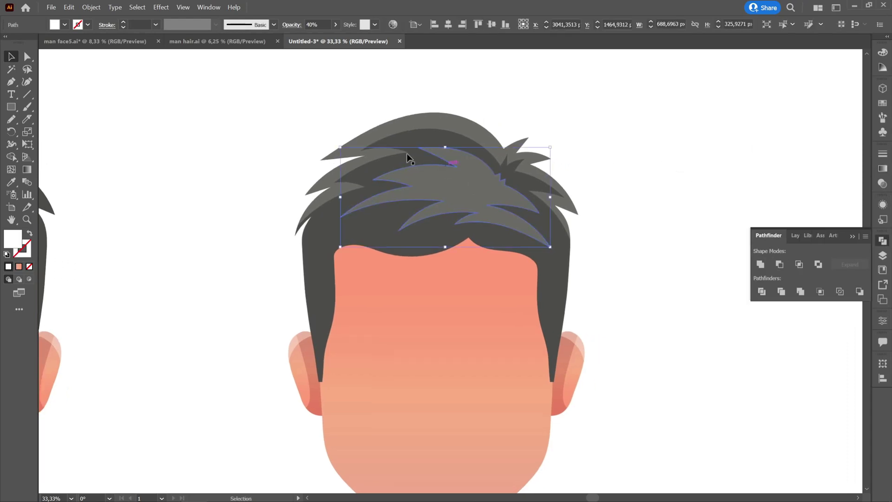
pyautogui.click(336, 25)
pyautogui.moveTo(313, 37); pyautogui.dragTo(305, 41)
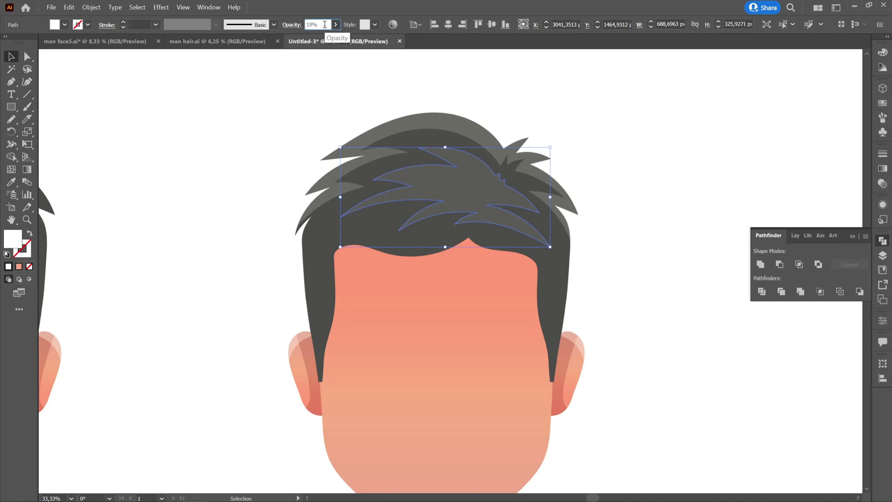
pyautogui.click(290, 100)
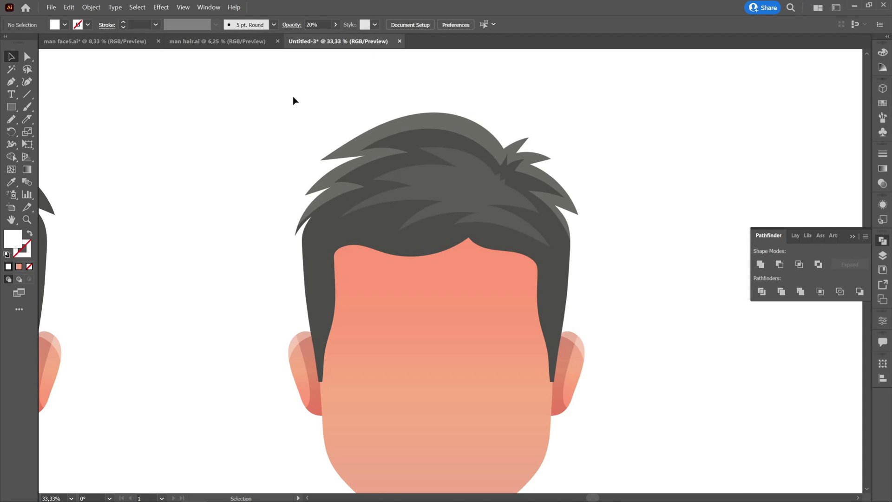
pyautogui.click(10, 120)
# Pencil a closed shadow outline along the hairline, around the ears and below the face
pyautogui.scroll(-1, 264, 174)
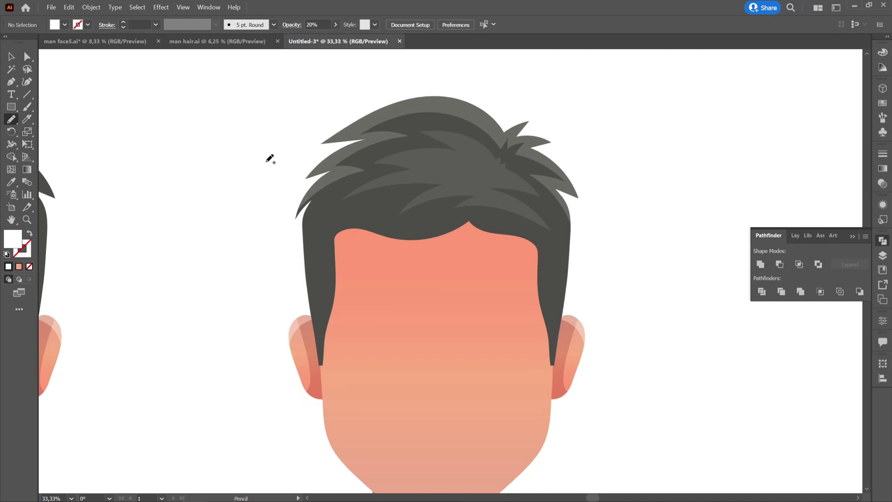
pyautogui.moveTo(305, 275)
pyautogui.mouseDown()
pyautogui.moveTo(319, 278)
pyautogui.moveTo(329, 232)
pyautogui.moveTo(356, 204)
pyautogui.moveTo(402, 194)
pyautogui.moveTo(390, 223)
pyautogui.moveTo(435, 202)
pyautogui.moveTo(438, 221)
pyautogui.moveTo(530, 219)
pyautogui.moveTo(524, 225)
pyautogui.mouseUp()
pyautogui.moveTo(554, 255)
pyautogui.mouseDown()
pyautogui.moveTo(554, 277)
pyautogui.moveTo(588, 275)
pyautogui.mouseUp()
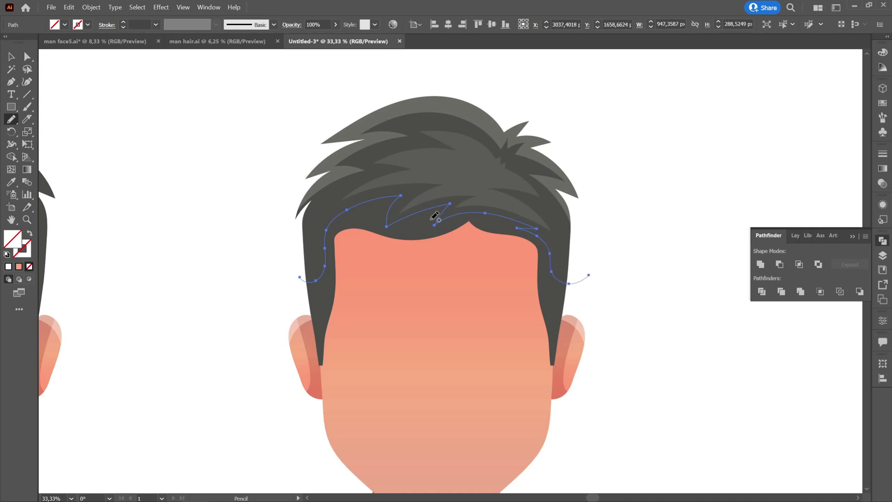
pyautogui.moveTo(299, 277)
pyautogui.mouseDown()
pyautogui.moveTo(284, 300)
pyautogui.moveTo(311, 391)
pyautogui.moveTo(526, 425)
pyautogui.moveTo(620, 322)
pyautogui.moveTo(589, 275)
pyautogui.mouseUp()
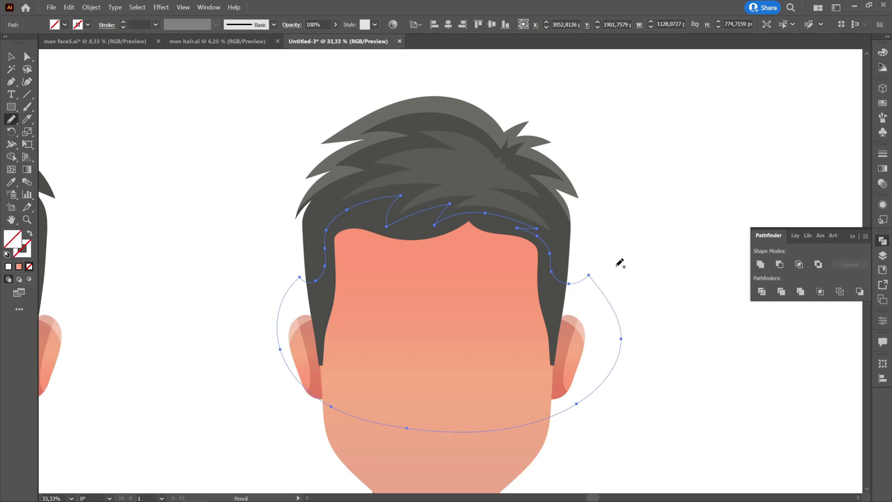
# Fill the shadow shape with pure black at 20% opacity
pyautogui.click(11, 182)
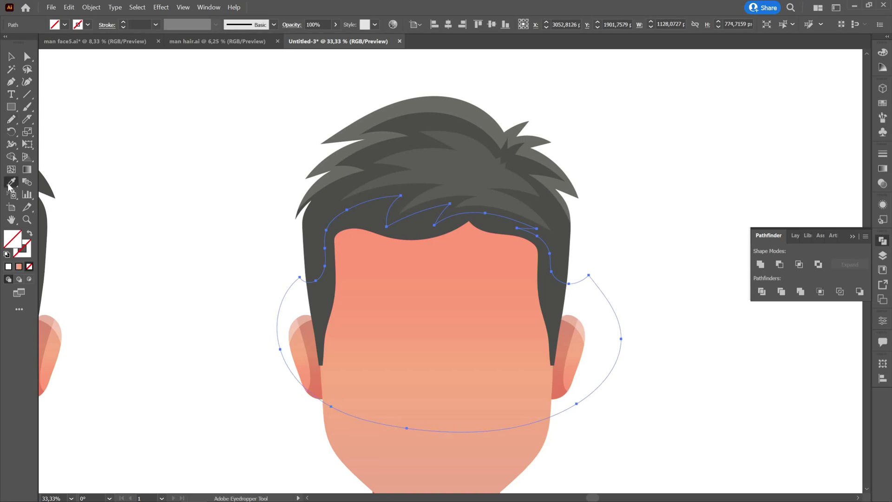
pyautogui.click(323, 226)
pyautogui.doubleClick(14, 242)
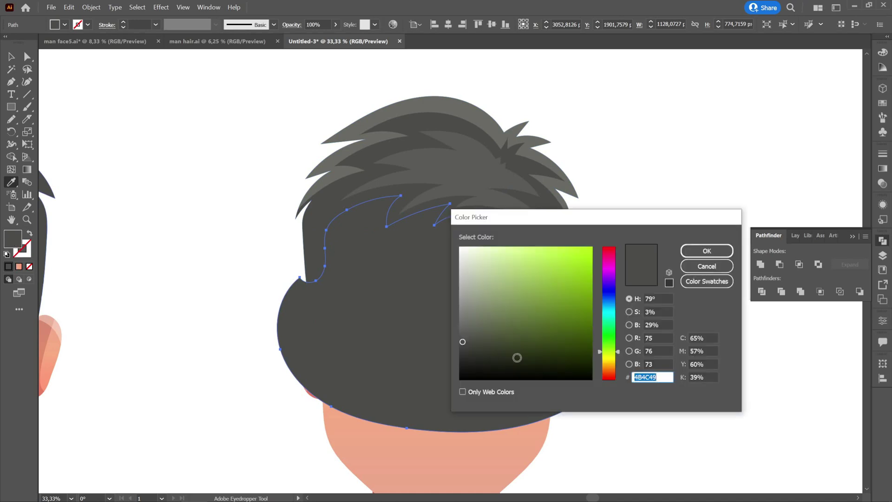
pyautogui.click(460, 378)
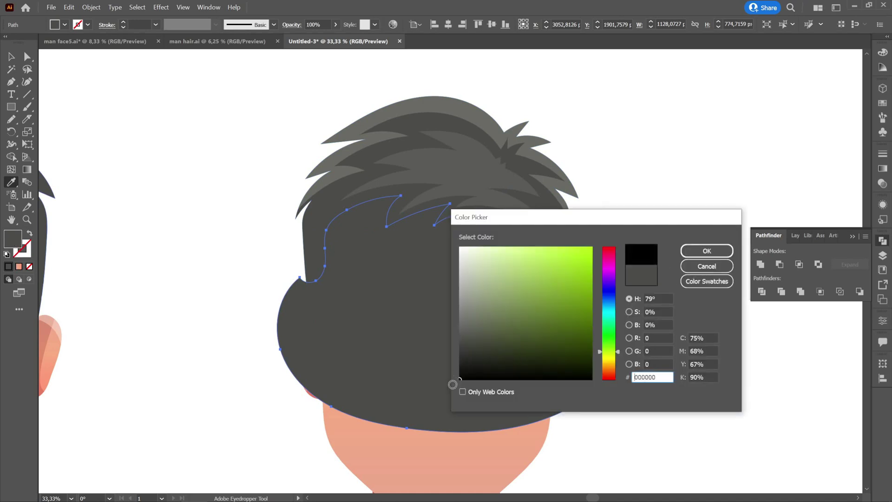
pyautogui.click(729, 252)
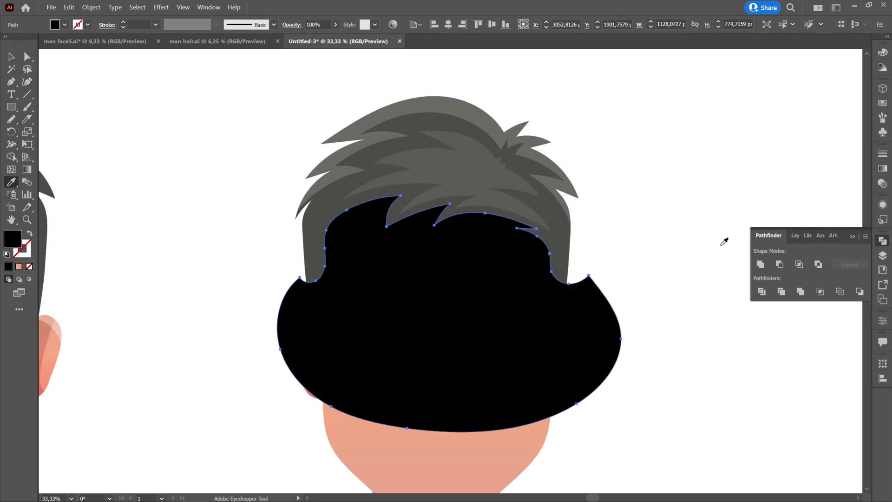
pyautogui.moveTo(333, 37); pyautogui.dragTo(307, 38)
pyautogui.click(326, 25)
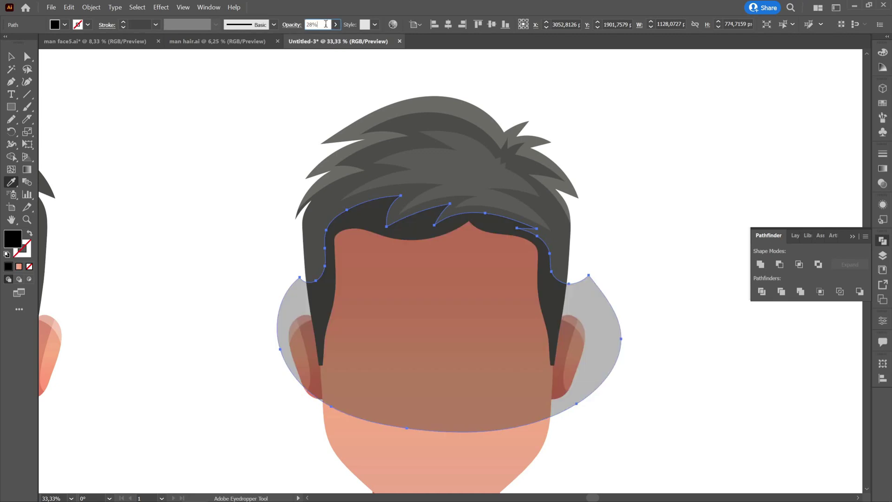
pyautogui.write('20')
pyautogui.press('Return')
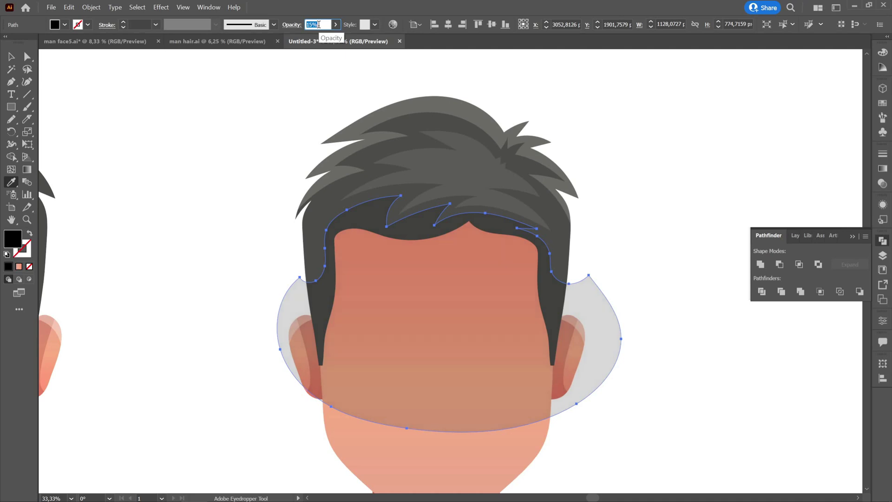
# Select the shadow with the hair and remove the part outside the hair with Shape Builder
pyautogui.click(11, 57)
pyautogui.click(142, 125)
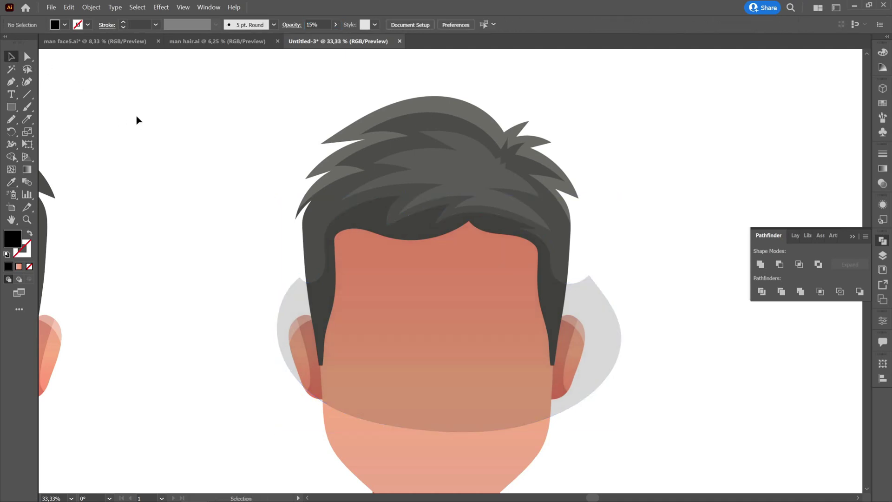
pyautogui.click(399, 267)
pyautogui.keyDown('shift'); pyautogui.click(316, 214); pyautogui.keyUp('shift')
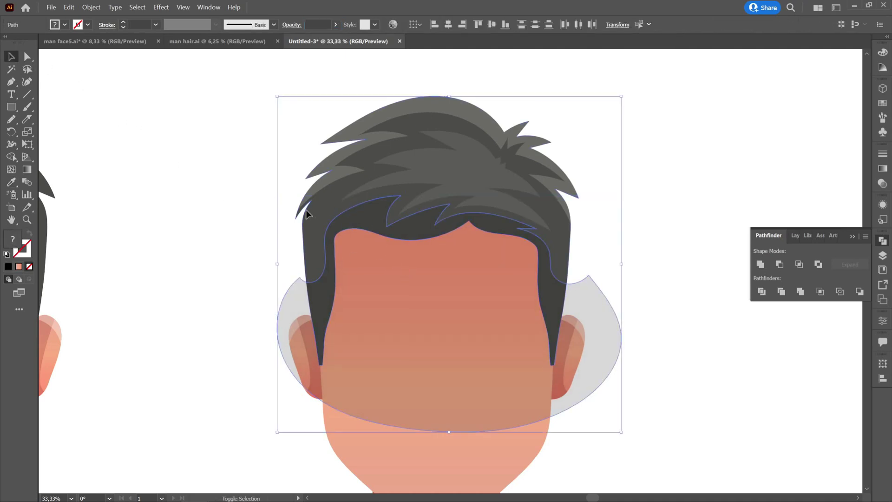
pyautogui.click(11, 157)
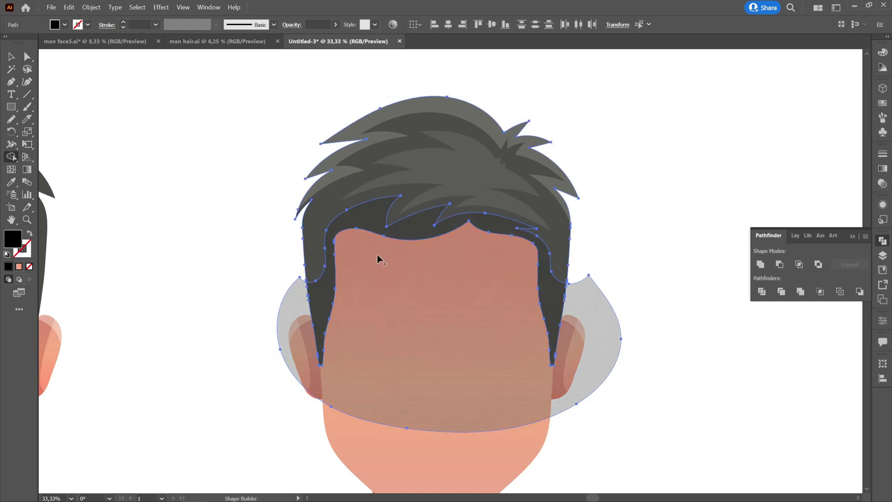
pyautogui.keyDown('alt'); pyautogui.click(377, 255); pyautogui.keyUp('alt')
pyautogui.click(19, 56)
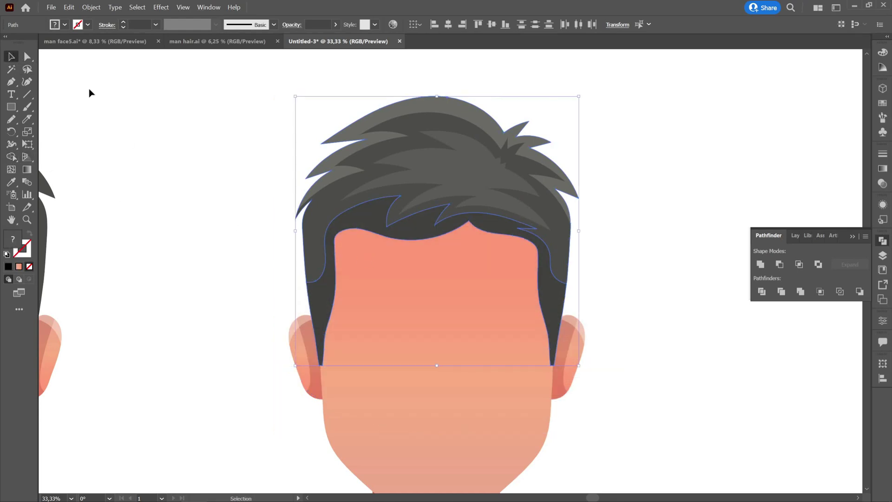
pyautogui.click(124, 101)
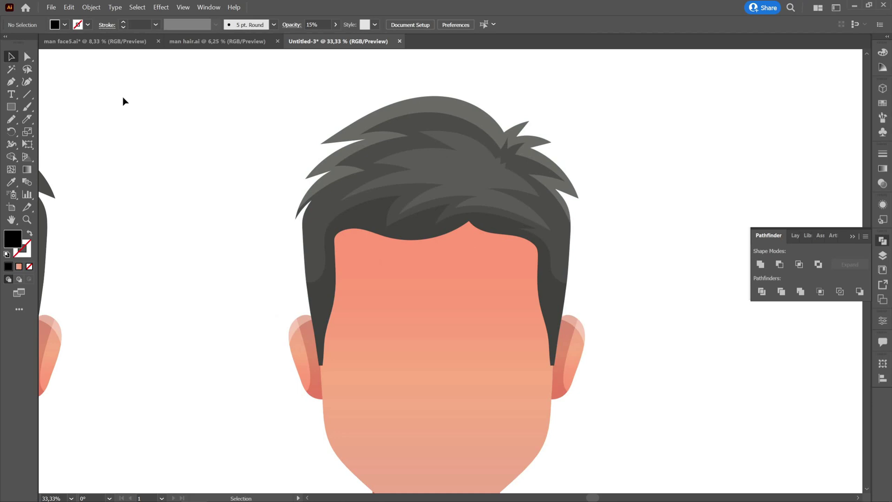
# Pencil a jagged strand near the crown, close it, and give it the white 20% highlight look
pyautogui.click(11, 119)
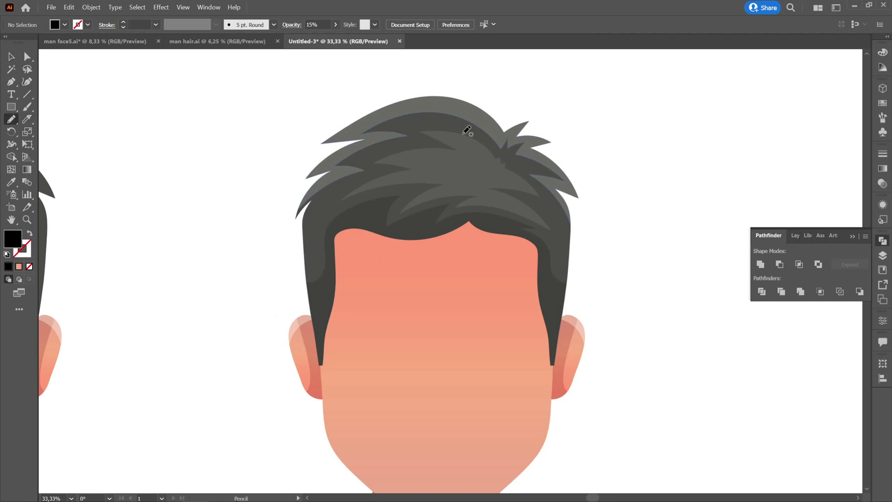
pyautogui.scroll(1, 559, 172)
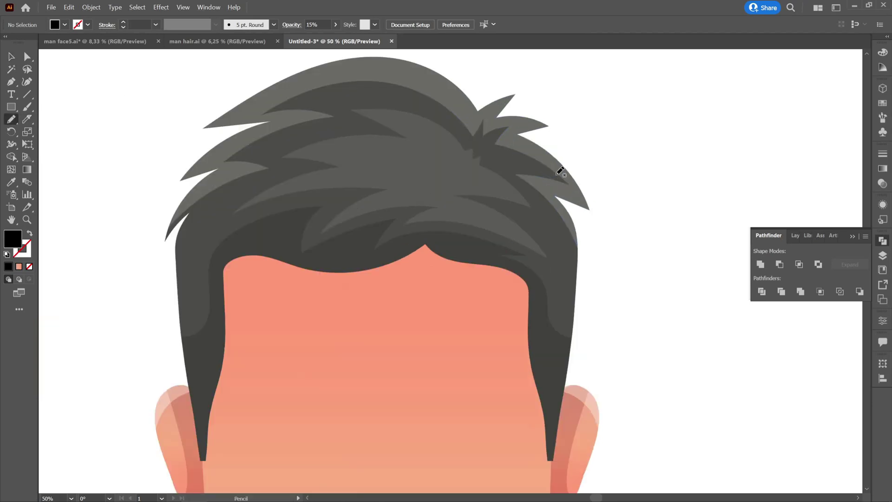
pyautogui.moveTo(346, 174)
pyautogui.mouseDown()
pyautogui.moveTo(418, 178)
pyautogui.moveTo(386, 197)
pyautogui.moveTo(453, 201)
pyautogui.moveTo(438, 213)
pyautogui.moveTo(505, 224)
pyautogui.moveTo(430, 190)
pyautogui.moveTo(504, 189)
pyautogui.moveTo(442, 169)
pyautogui.moveTo(469, 168)
pyautogui.moveTo(412, 127)
pyautogui.moveTo(430, 152)
pyautogui.moveTo(340, 153)
pyautogui.moveTo(400, 161)
pyautogui.mouseUp()
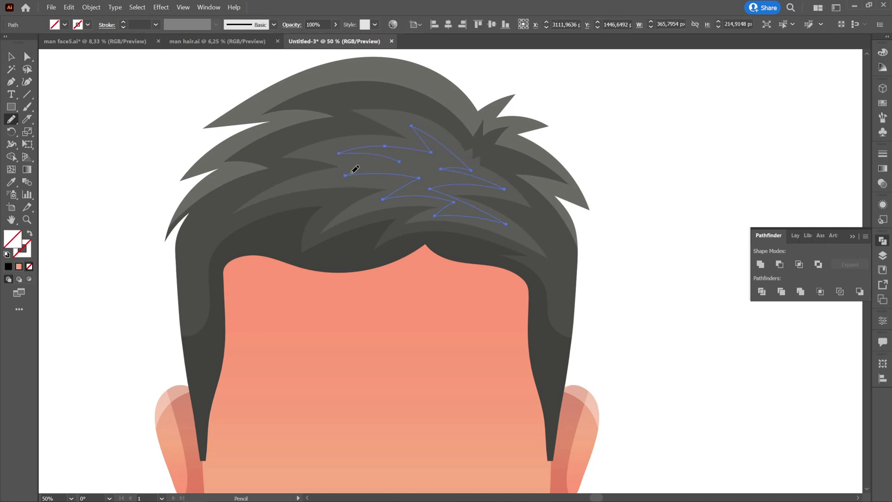
pyautogui.hotkey('ctrl', 'j')
pyautogui.click(12, 182)
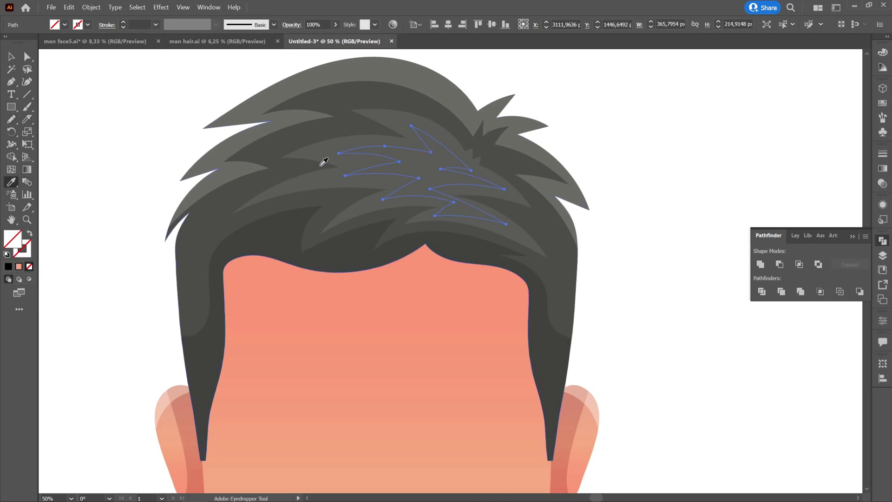
pyautogui.click(353, 155)
pyautogui.click(12, 56)
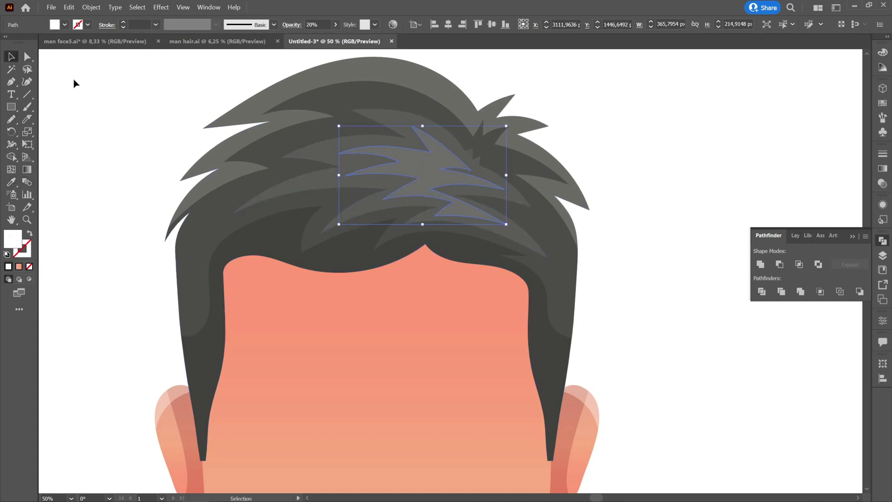
pyautogui.click(75, 81)
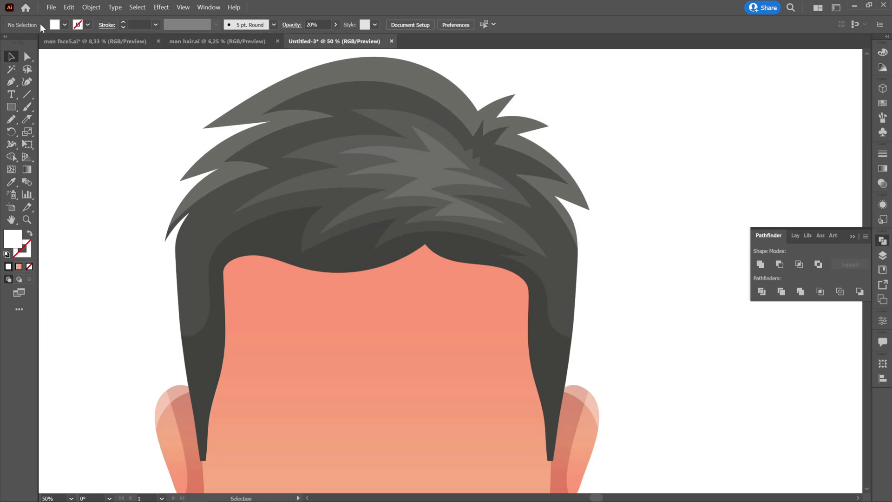
# Nudge a crown highlight strand's anchor points into a refined spiky shape
pyautogui.click(27, 56)
pyautogui.scroll(2, 461, 212)
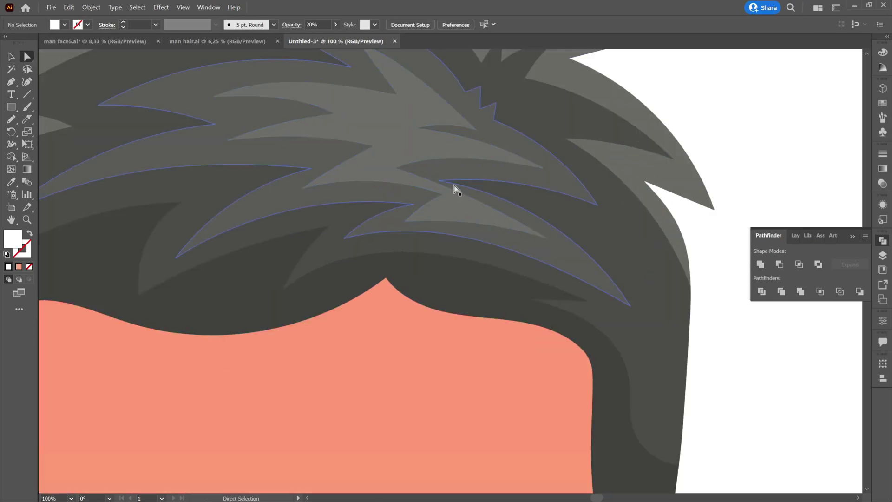
pyautogui.click(454, 185)
pyautogui.moveTo(441, 180); pyautogui.dragTo(442, 174)
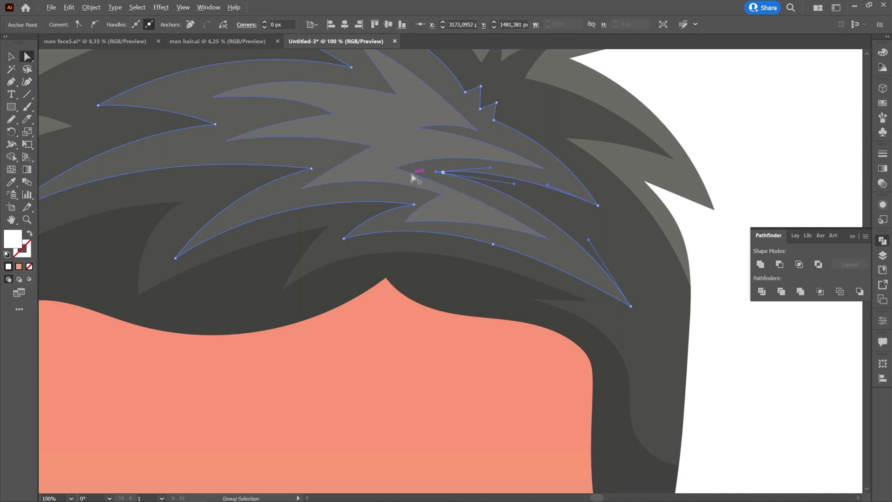
pyautogui.click(442, 186)
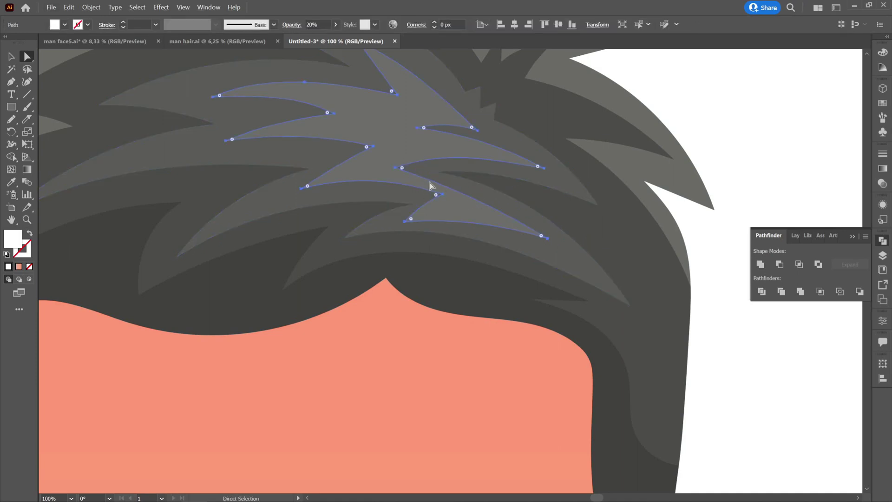
pyautogui.click(546, 237)
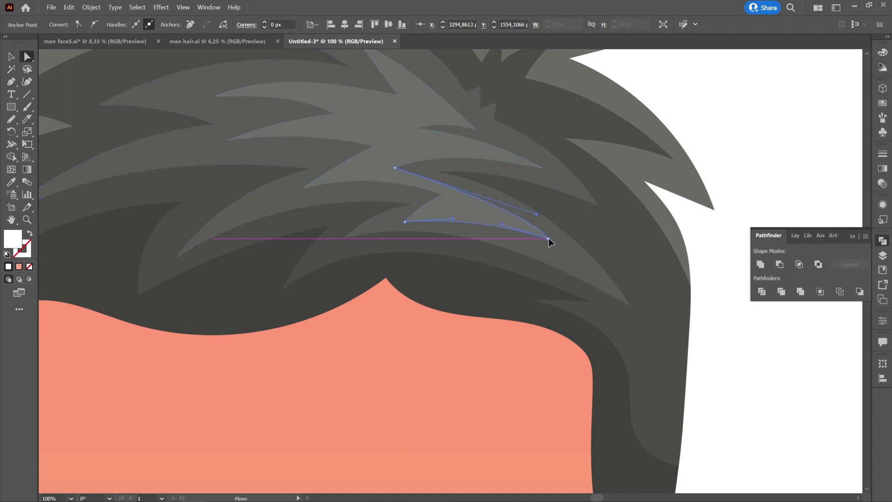
pyautogui.moveTo(535, 215); pyautogui.dragTo(508, 195)
pyautogui.click(732, 133)
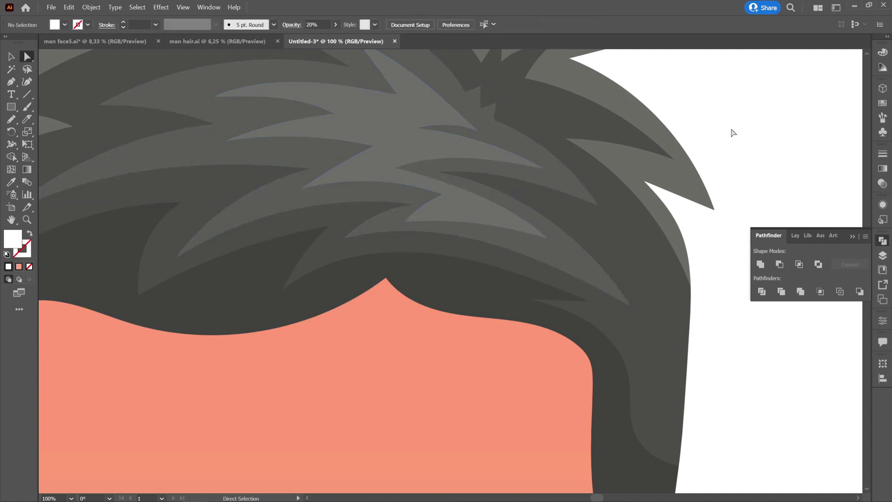
# Zoom out to compare both heads, then zoom back in on the right head
pyautogui.scroll(-3, 494, 128)
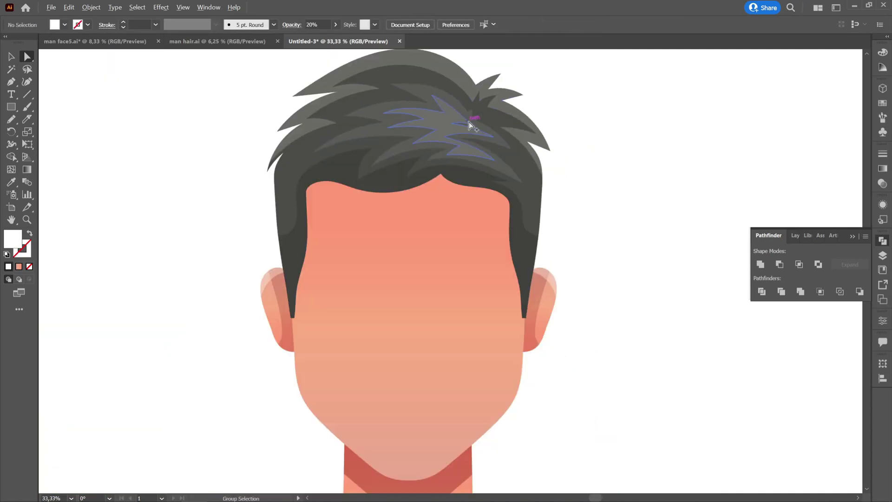
pyautogui.scroll(2, 641, 154)
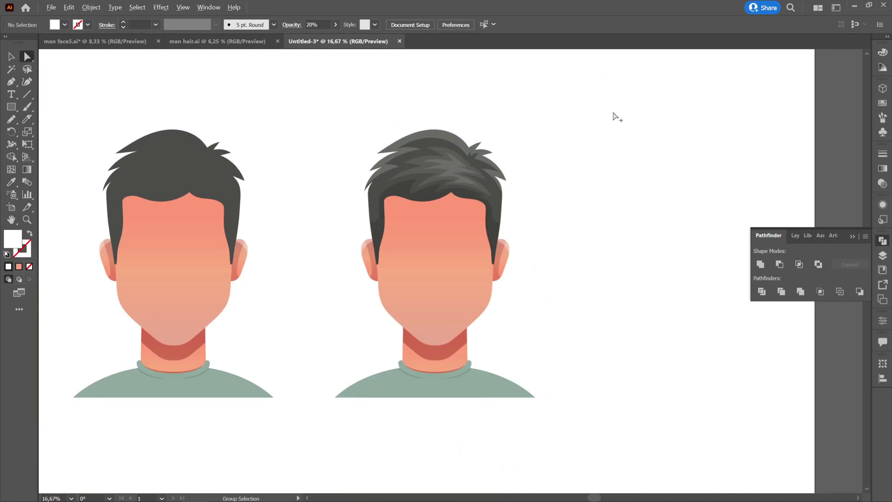
pyautogui.scroll(2, 487, 149)
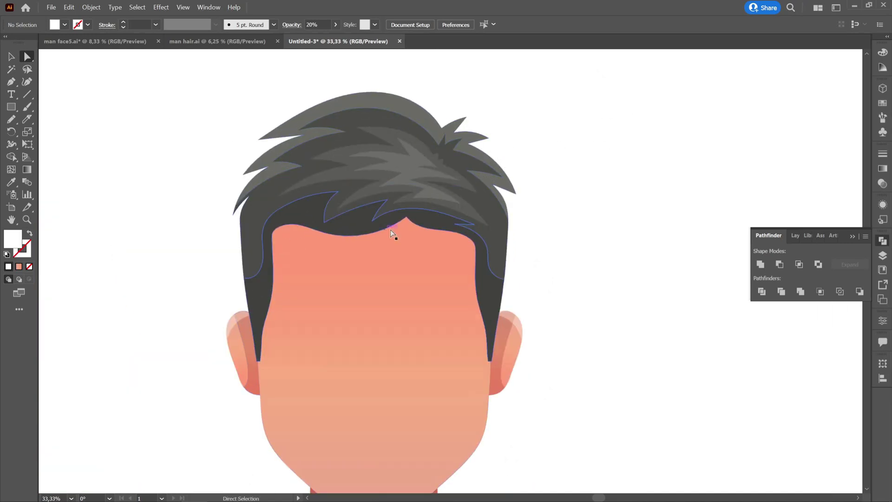
pyautogui.scroll(1, 630, 254)
# Pencil a closed shape along the hairline, down both temples, and around the ears and jaw
pyautogui.moveTo(552, 214); pyautogui.dragTo(680, 210)
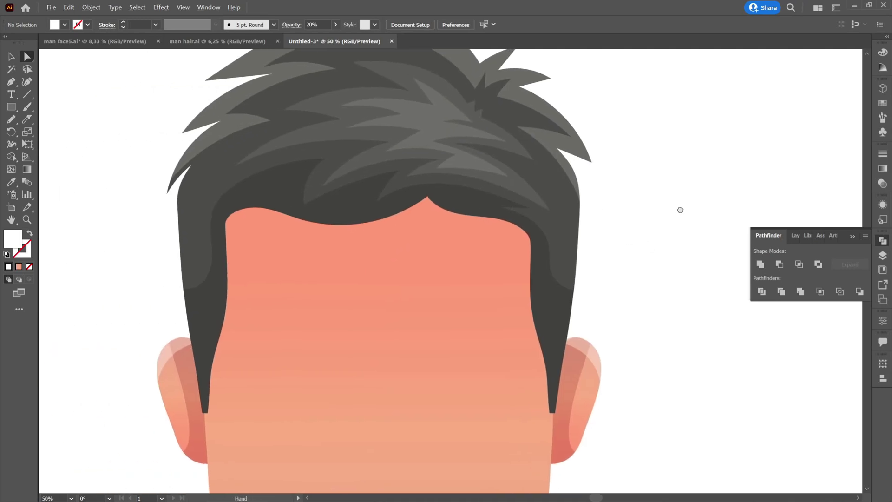
pyautogui.click(11, 119)
pyautogui.moveTo(184, 329)
pyautogui.mouseDown()
pyautogui.moveTo(219, 324)
pyautogui.moveTo(220, 229)
pyautogui.moveTo(230, 209)
pyautogui.moveTo(257, 202)
pyautogui.moveTo(356, 219)
pyautogui.moveTo(431, 187)
pyautogui.mouseUp()
pyautogui.hotkey('ctrl', 'shift', 'a')
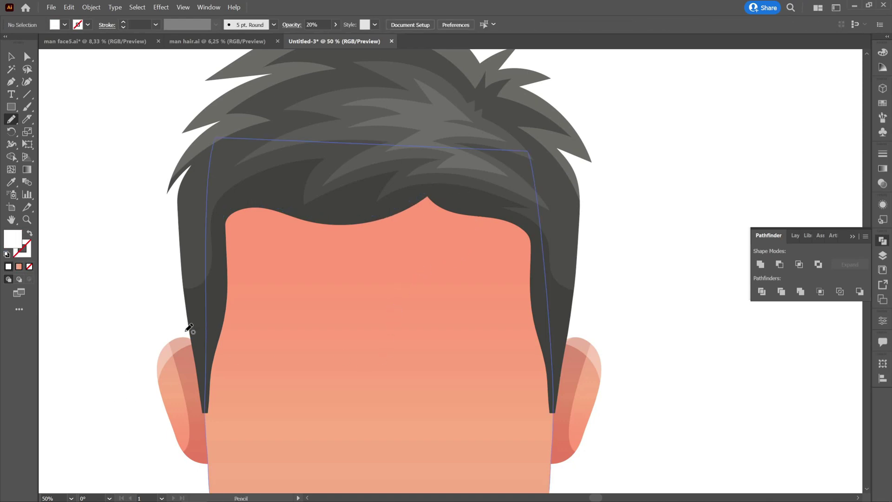
pyautogui.moveTo(186, 330)
pyautogui.mouseDown()
pyautogui.moveTo(214, 320)
pyautogui.moveTo(224, 298)
pyautogui.mouseUp()
pyautogui.moveTo(223, 253)
pyautogui.mouseDown()
pyautogui.moveTo(222, 216)
pyautogui.moveTo(235, 206)
pyautogui.moveTo(271, 202)
pyautogui.moveTo(351, 218)
pyautogui.moveTo(427, 189)
pyautogui.mouseUp()
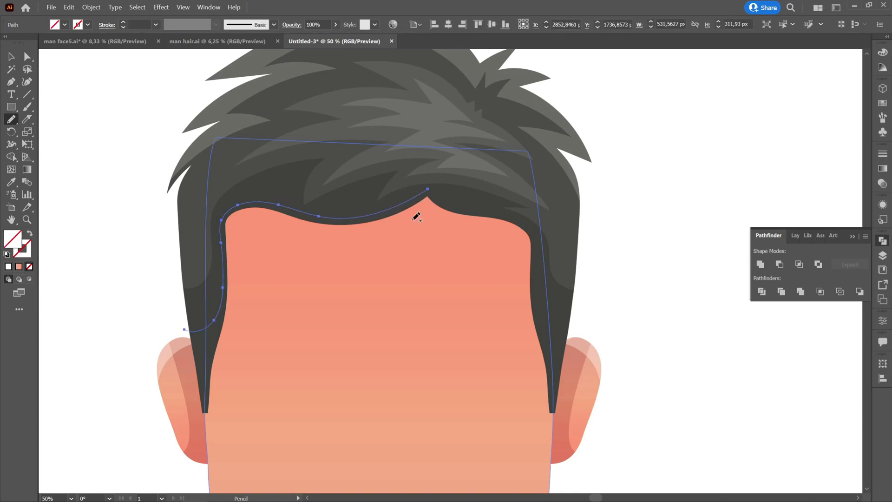
pyautogui.moveTo(580, 335); pyautogui.dragTo(528, 331)
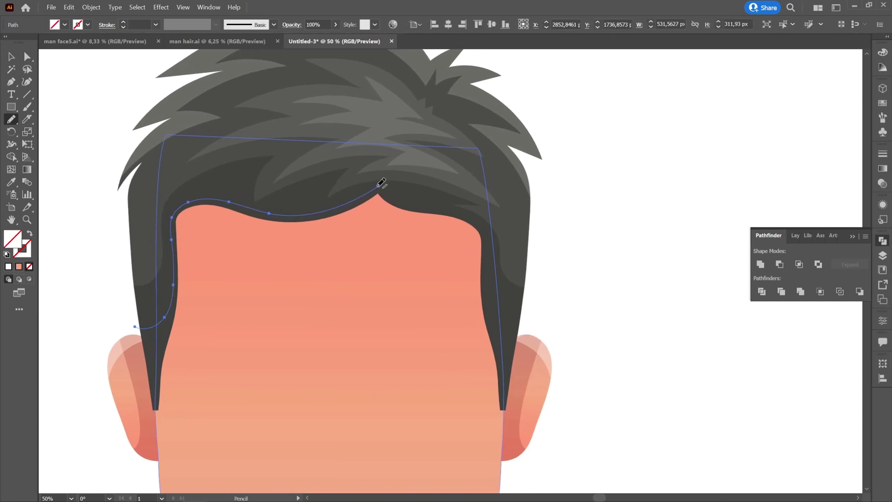
pyautogui.moveTo(390, 193)
pyautogui.mouseDown()
pyautogui.moveTo(474, 216)
pyautogui.moveTo(486, 235)
pyautogui.mouseUp()
pyautogui.moveTo(496, 309)
pyautogui.mouseDown()
pyautogui.moveTo(518, 324)
pyautogui.moveTo(542, 297)
pyautogui.mouseUp()
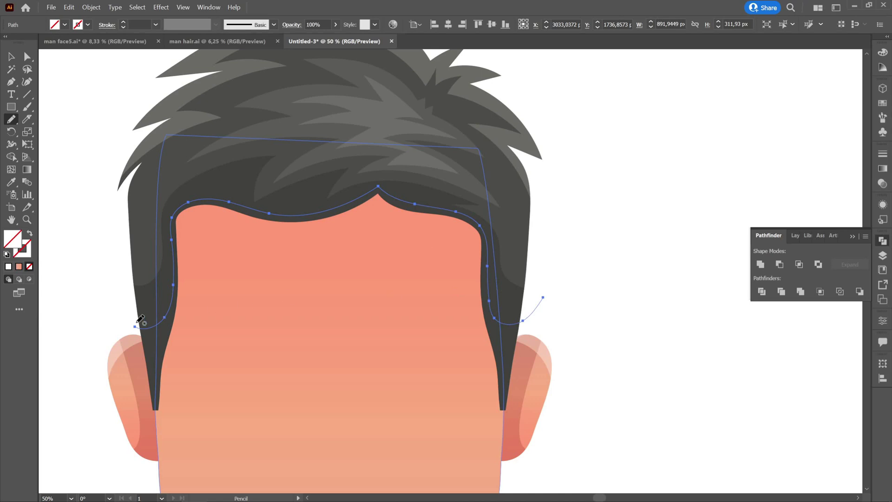
pyautogui.moveTo(137, 324)
pyautogui.mouseDown()
pyautogui.moveTo(118, 358)
pyautogui.moveTo(170, 447)
pyautogui.moveTo(452, 450)
pyautogui.moveTo(590, 383)
pyautogui.moveTo(544, 298)
pyautogui.mouseUp()
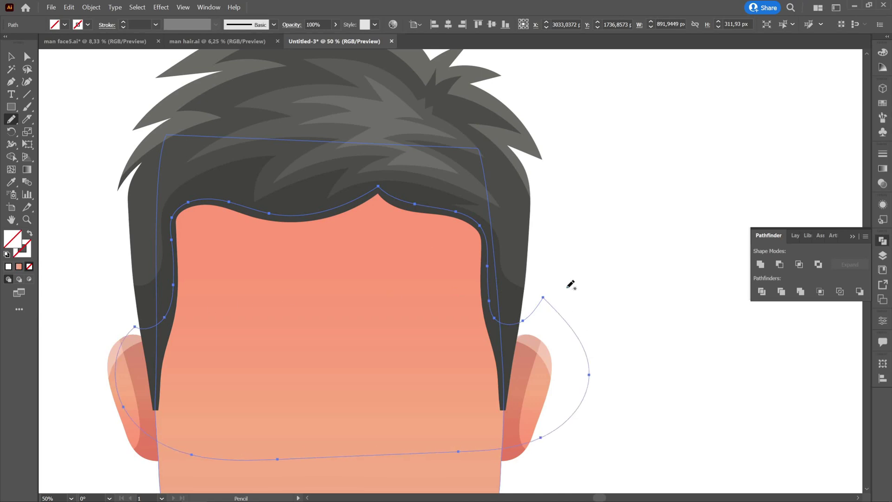
# Give it the 15% black shadow fill and trim away the part over the face
pyautogui.click(12, 182)
pyautogui.click(205, 193)
pyautogui.click(12, 56)
pyautogui.click(77, 83)
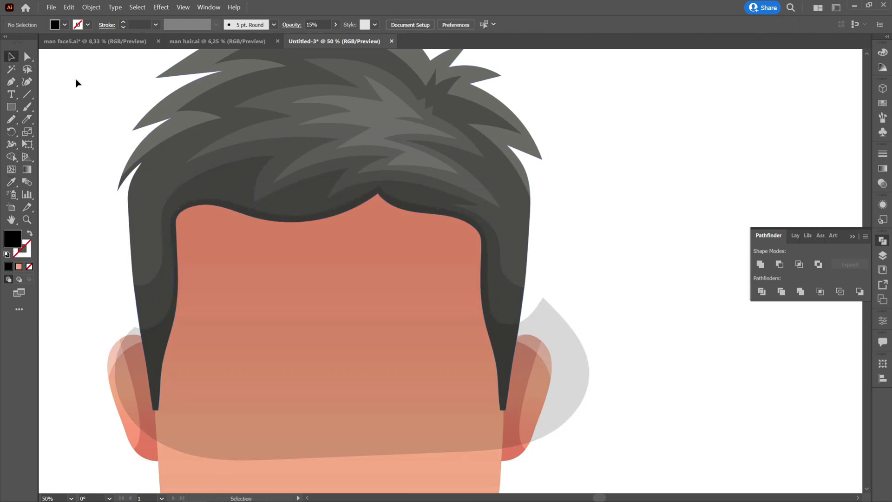
pyautogui.click(278, 223)
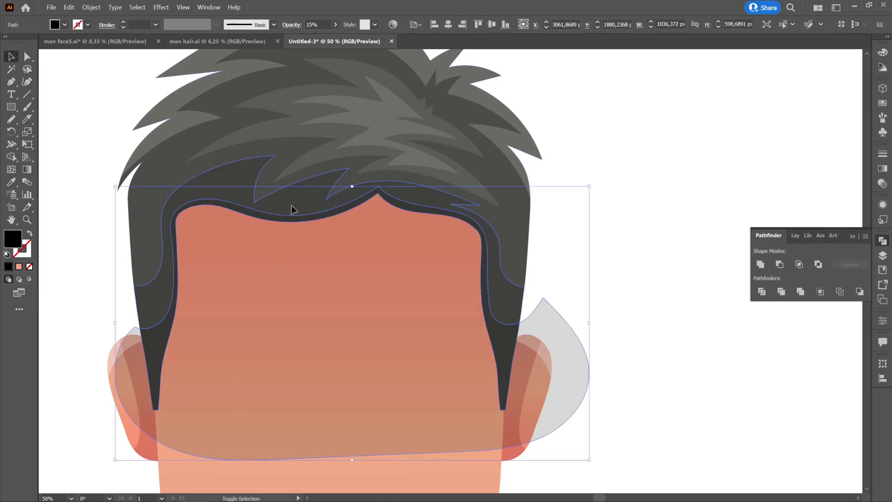
pyautogui.hotkey('shift', 'm')
pyautogui.keyDown('alt'); pyautogui.click(291, 269); pyautogui.keyUp('alt')
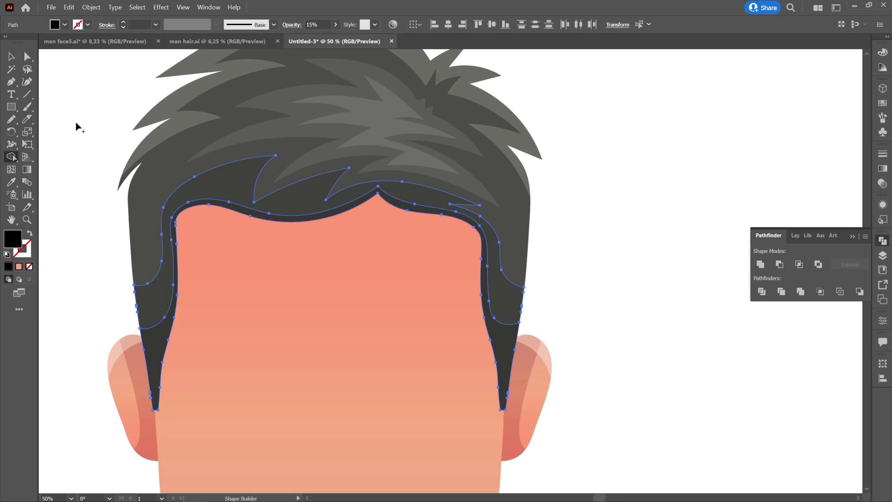
pyautogui.click(11, 57)
pyautogui.click(59, 85)
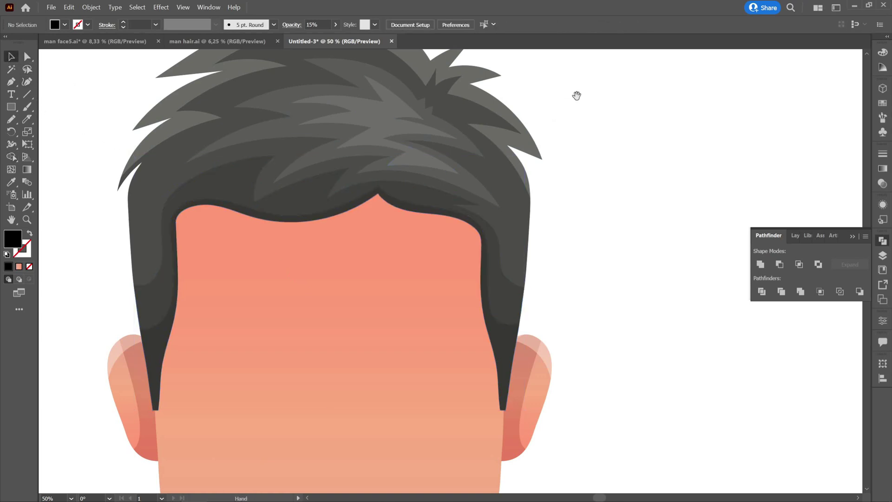
pyautogui.moveTo(576, 94); pyautogui.dragTo(612, 213)
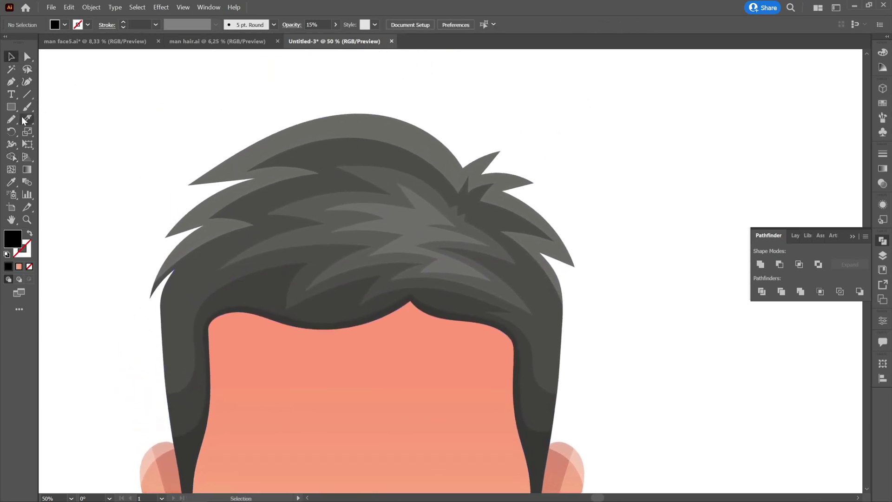
# Pencil a closed loop around the top outer edge of the hair
pyautogui.click(11, 118)
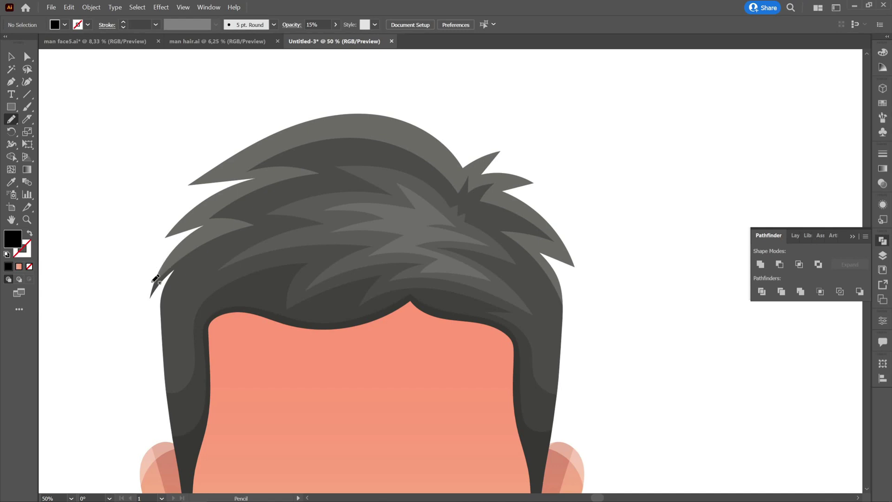
pyautogui.moveTo(154, 280)
pyautogui.mouseDown()
pyautogui.moveTo(220, 222)
pyautogui.moveTo(185, 226)
pyautogui.moveTo(196, 216)
pyautogui.moveTo(275, 176)
pyautogui.mouseUp()
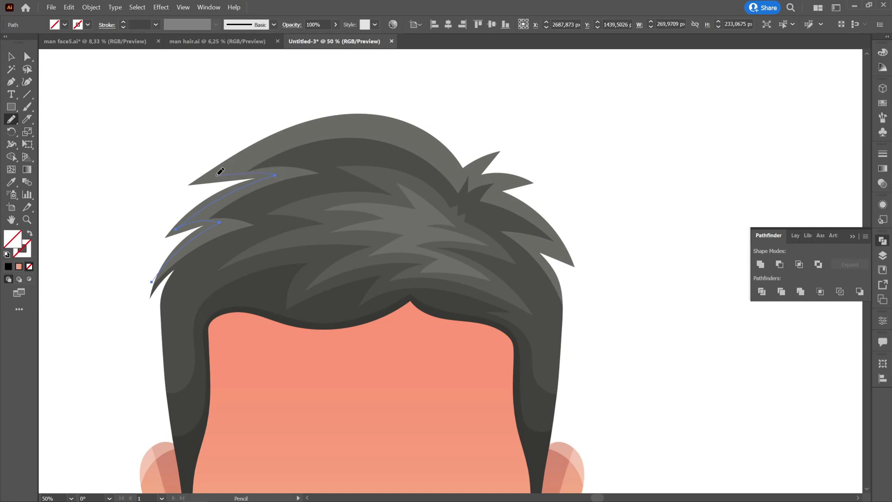
pyautogui.moveTo(218, 175); pyautogui.dragTo(210, 176)
pyautogui.moveTo(467, 169); pyautogui.dragTo(462, 174)
pyautogui.hotkey('ctrl', 'z')
pyautogui.hotkey('ctrl', 'shift', 'z')
pyautogui.moveTo(530, 247)
pyautogui.mouseDown()
pyautogui.moveTo(569, 280)
pyautogui.moveTo(568, 291)
pyautogui.mouseUp()
pyautogui.hotkey('ctrl', 'z')
pyautogui.moveTo(567, 255)
pyautogui.mouseDown()
pyautogui.moveTo(600, 190)
pyautogui.moveTo(409, 78)
pyautogui.moveTo(124, 189)
pyautogui.moveTo(154, 278)
pyautogui.mouseUp()
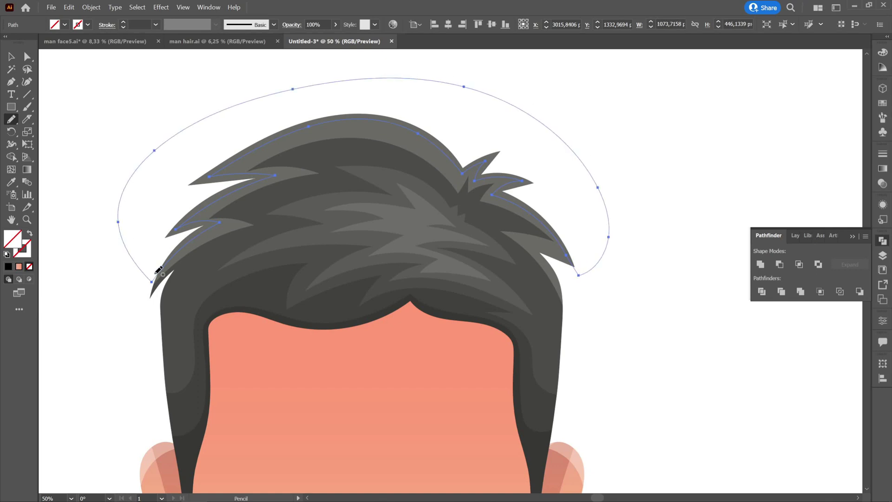
# Fill the loop with the 40% white highlight and trim it to a rim inside the hair
pyautogui.press('i')
pyautogui.click(354, 124)
pyautogui.click(14, 58)
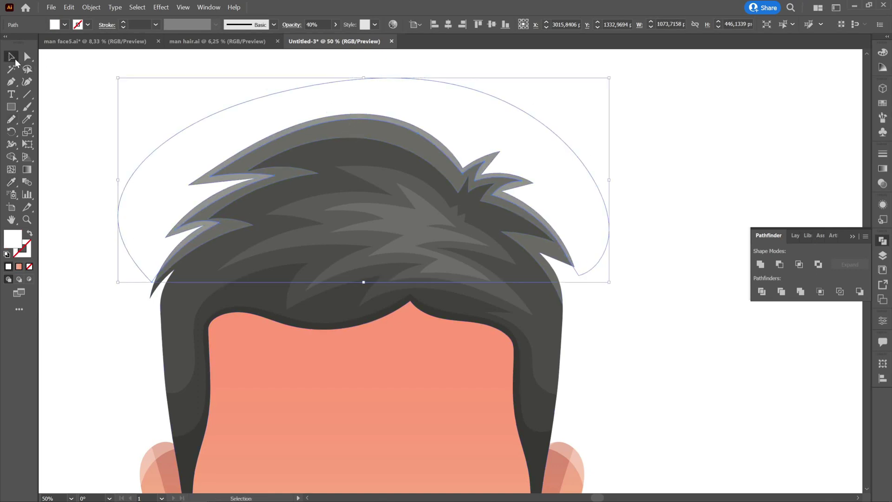
pyautogui.keyDown('shift'); pyautogui.click(350, 135); pyautogui.keyUp('shift')
pyautogui.click(11, 157)
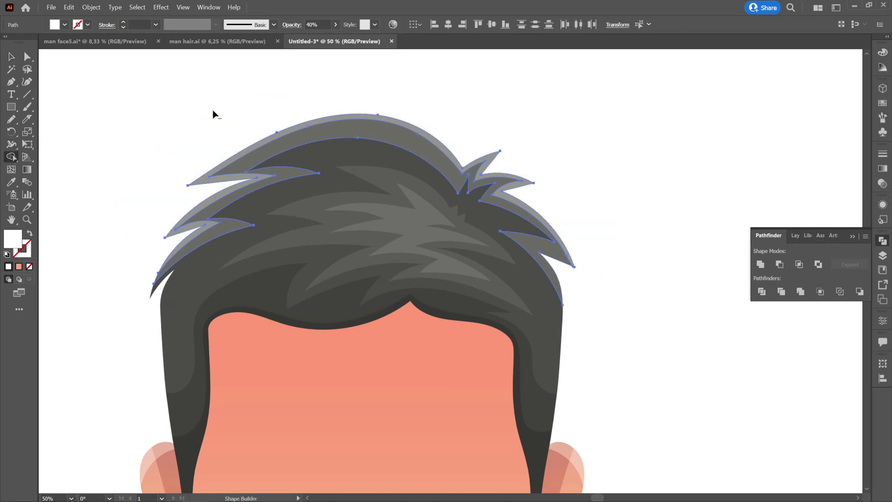
pyautogui.press('v')
pyautogui.click(90, 90)
# Zoom to 200% and nudge the upper-left rim highlight pieces slightly down-left into place
pyautogui.scroll(-3, 590, 162)
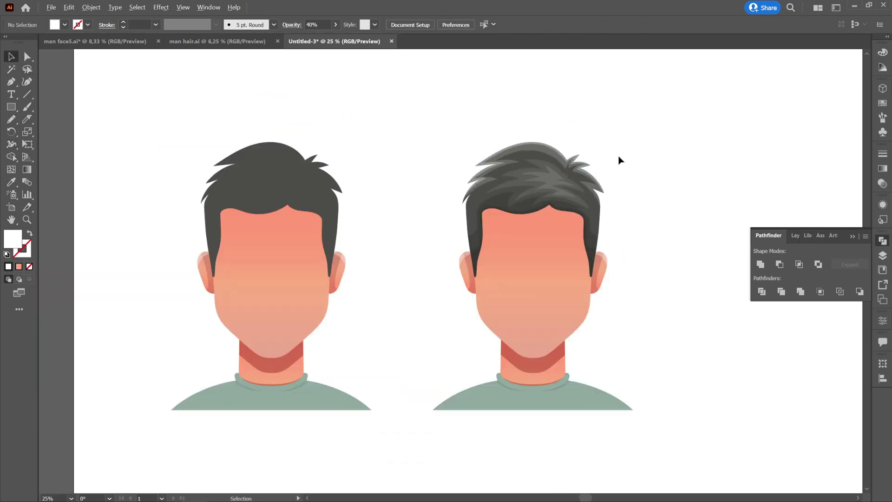
pyautogui.scroll(1, 619, 160)
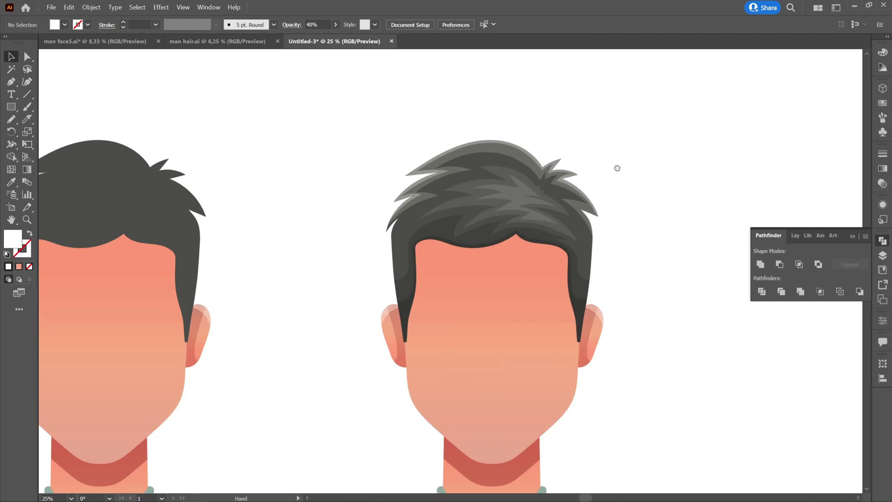
pyautogui.moveTo(616, 167); pyautogui.dragTo(614, 184)
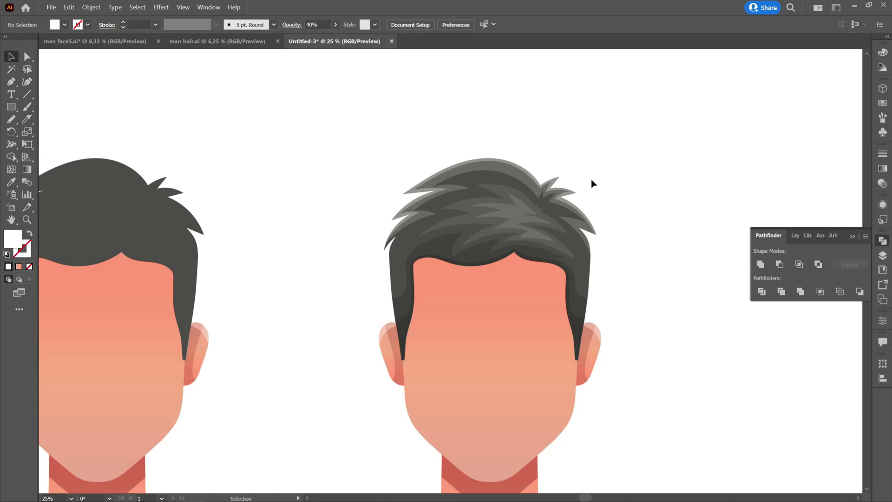
pyautogui.scroll(6, 390, 199)
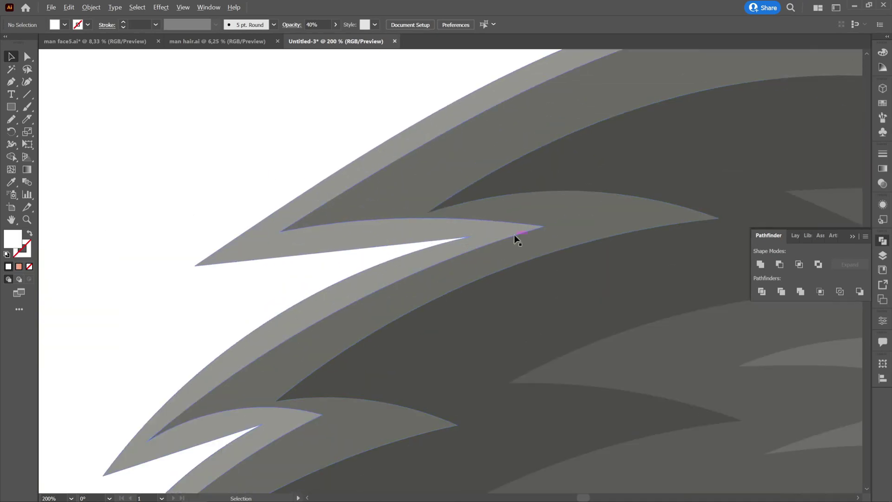
pyautogui.moveTo(491, 244); pyautogui.dragTo(483, 249)
pyautogui.moveTo(537, 229)
pyautogui.mouseDown()
pyautogui.moveTo(525, 253)
pyautogui.moveTo(643, 191)
pyautogui.moveTo(643, 205)
pyautogui.mouseUp()
pyautogui.click(291, 100)
pyautogui.scroll(-6, 305, 140)
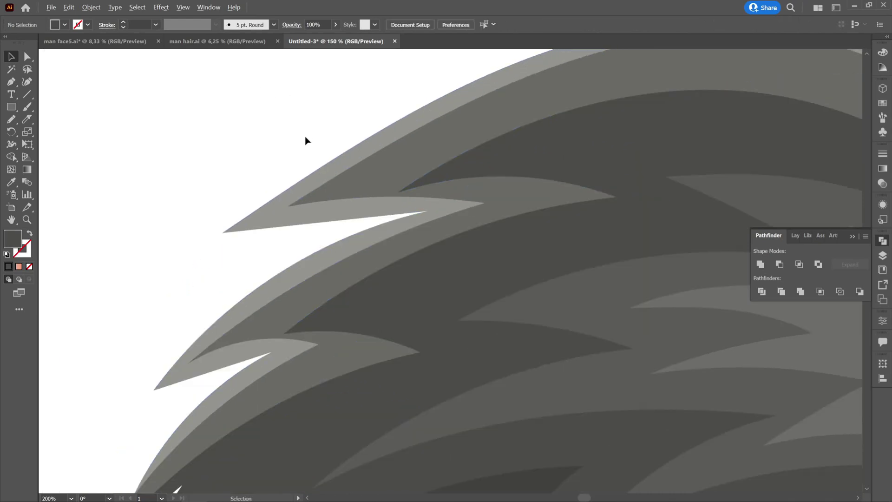
pyautogui.moveTo(556, 231); pyautogui.dragTo(577, 230)
pyautogui.scroll(1, 306, 200)
pyautogui.moveTo(299, 199); pyautogui.dragTo(152, 143)
pyautogui.click(13, 122)
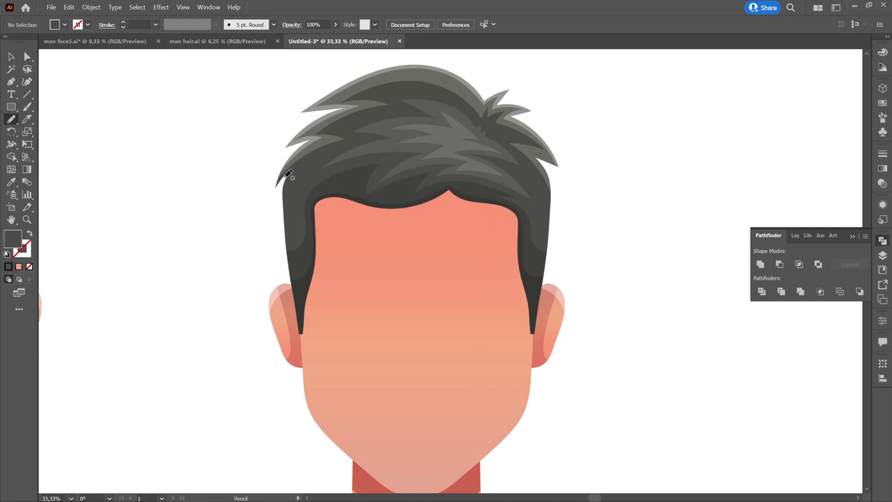
# Pencil a closed outline along the forehead hairline that arches over the hair to both sides
pyautogui.moveTo(216, 187); pyautogui.dragTo(207, 178)
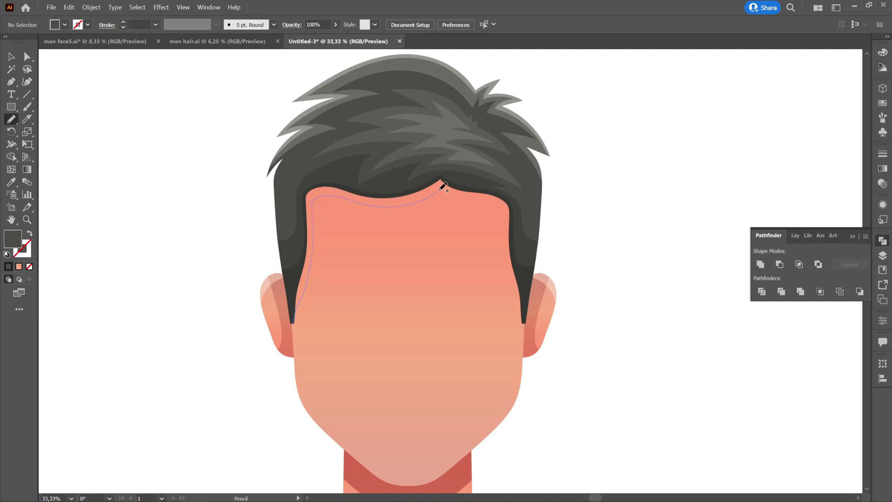
pyautogui.moveTo(439, 190); pyautogui.dragTo(440, 189)
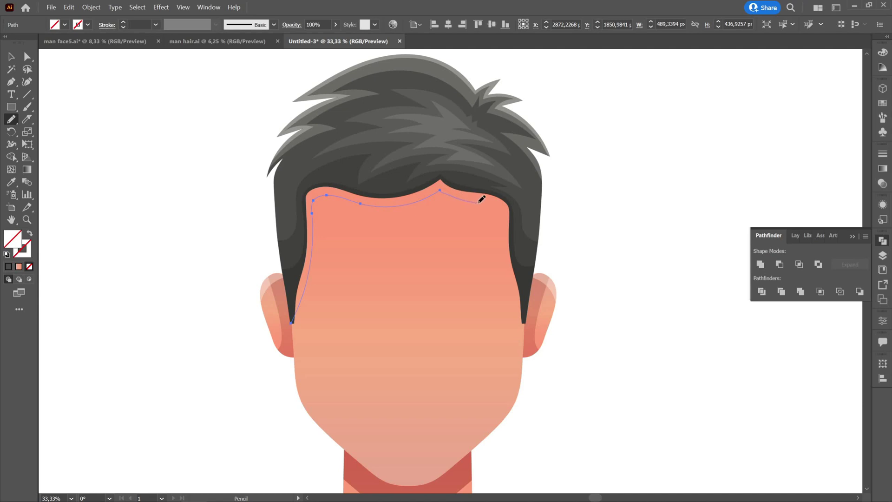
pyautogui.moveTo(509, 245)
pyautogui.mouseDown()
pyautogui.moveTo(527, 325)
pyautogui.moveTo(517, 309)
pyautogui.mouseUp()
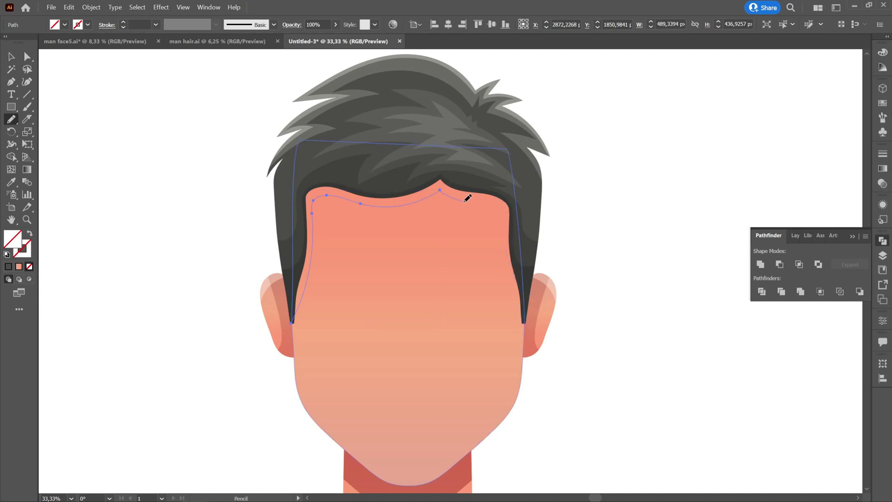
pyautogui.moveTo(510, 256); pyautogui.dragTo(530, 311)
pyautogui.hotkey('ctrl', 'z')
pyautogui.moveTo(292, 321)
pyautogui.mouseDown()
pyautogui.moveTo(288, 163)
pyautogui.moveTo(511, 125)
pyautogui.moveTo(557, 291)
pyautogui.moveTo(532, 321)
pyautogui.moveTo(546, 306)
pyautogui.mouseUp()
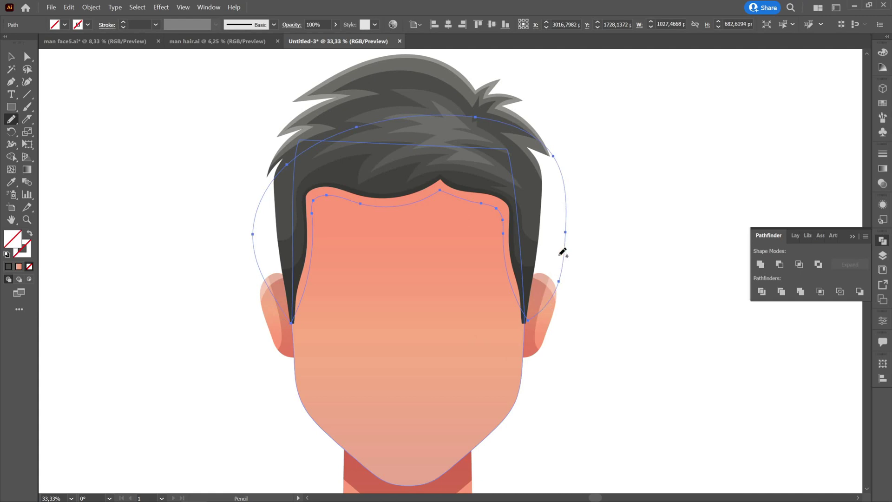
pyautogui.press('i')
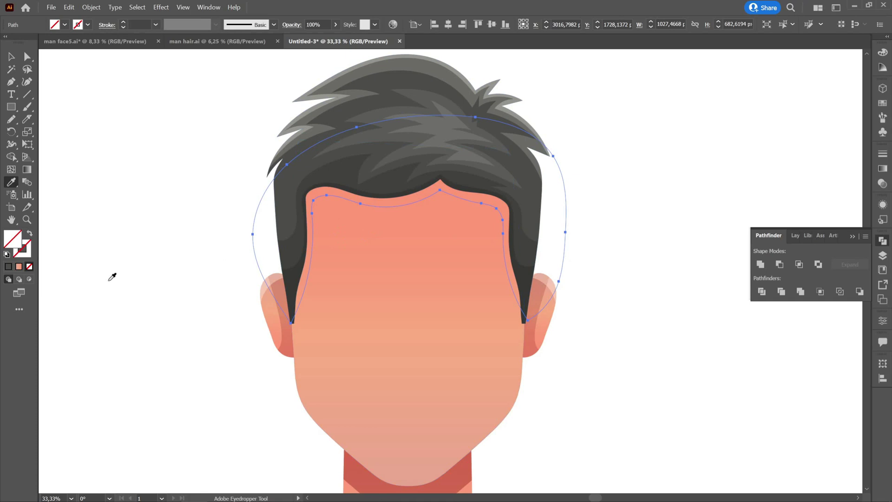
# Fill the new hairline outline with dark red and lower its opacity to 15%
pyautogui.doubleClick(12, 248)
pyautogui.moveTo(617, 366); pyautogui.dragTo(602, 374)
pyautogui.click(588, 344)
pyautogui.click(707, 251)
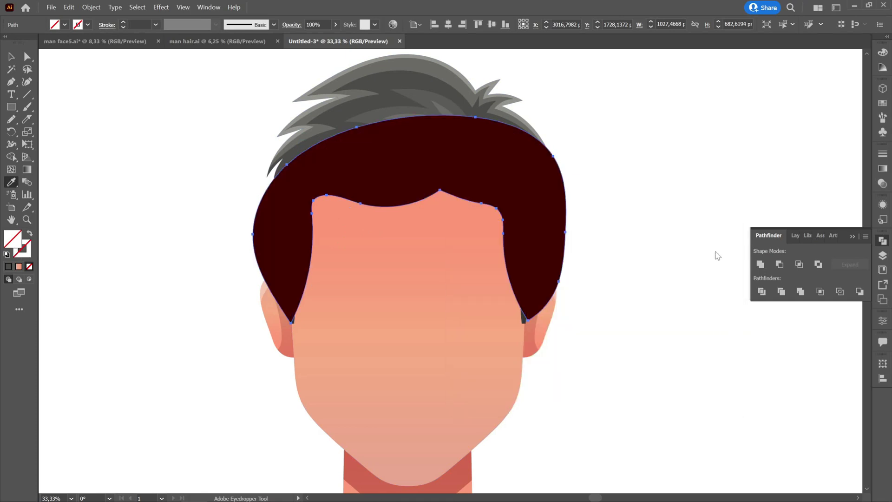
pyautogui.click(307, 37)
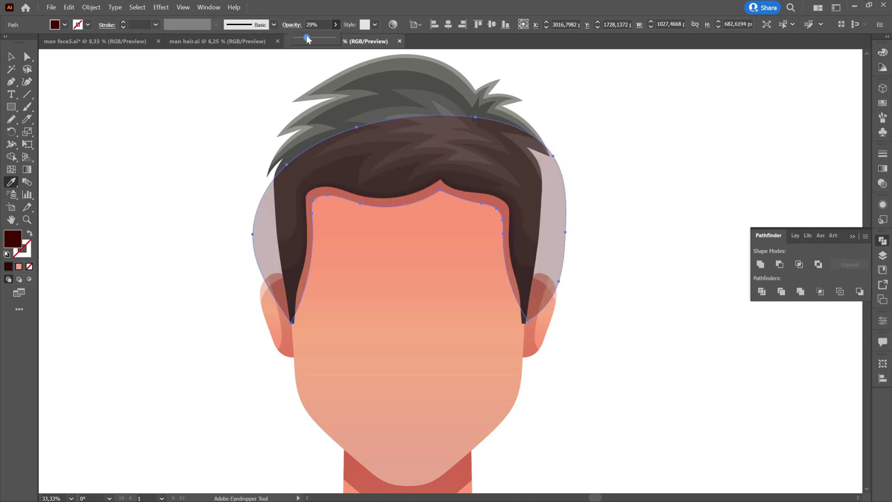
pyautogui.moveTo(306, 39); pyautogui.dragTo(303, 39)
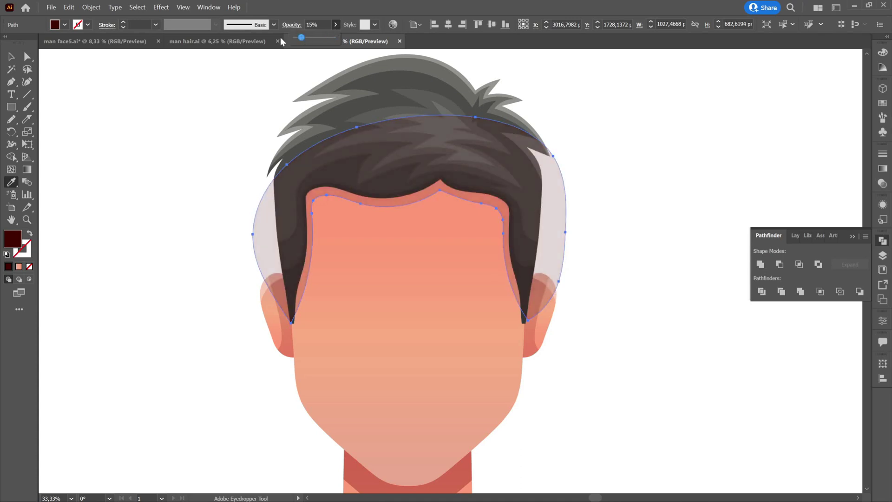
# With the face also selected, use Shape Builder to delete the shadow outside the hair
pyautogui.press('v')
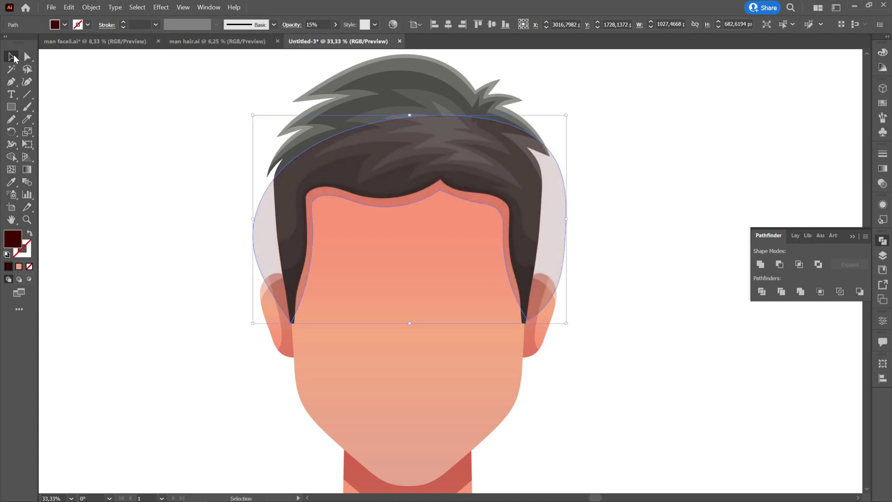
pyautogui.keyDown('shift'); pyautogui.click(361, 224); pyautogui.keyUp('shift')
pyautogui.click(11, 157)
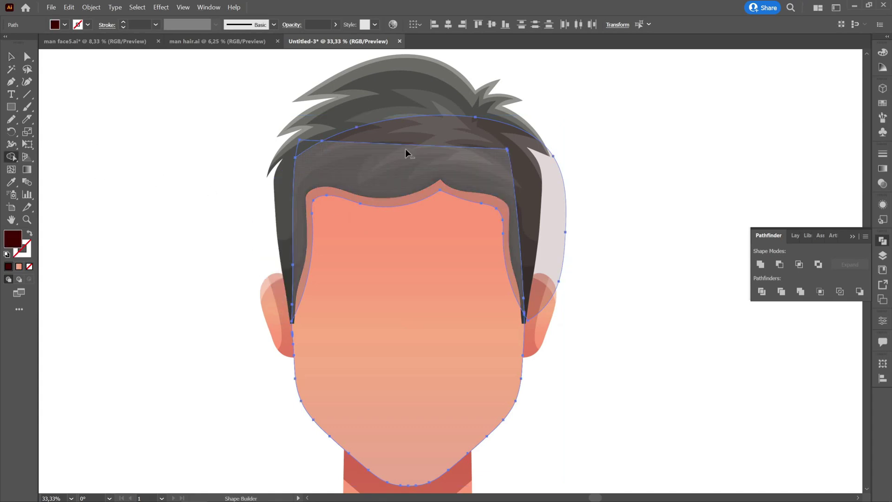
pyautogui.keyDown('alt'); pyautogui.click(496, 144); pyautogui.keyUp('alt')
pyautogui.press('v')
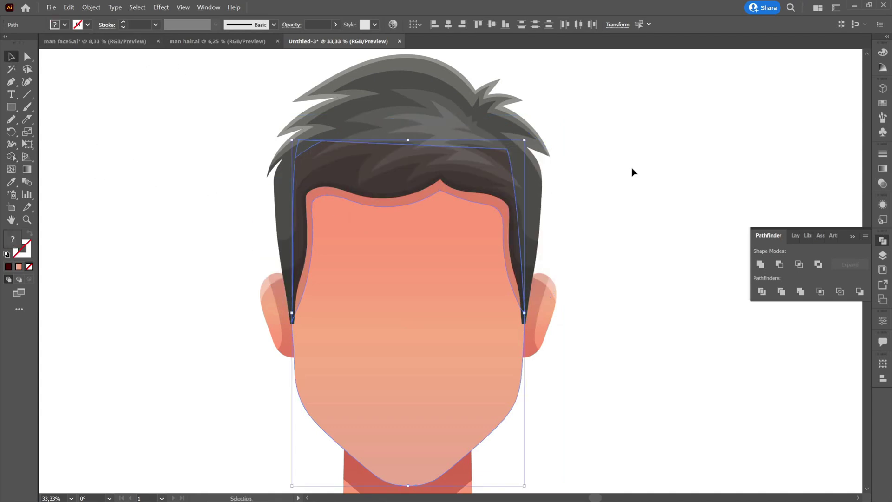
pyautogui.click(624, 174)
# Send the face shape to the back so it sits behind the hair
pyautogui.scroll(-2, 374, 195)
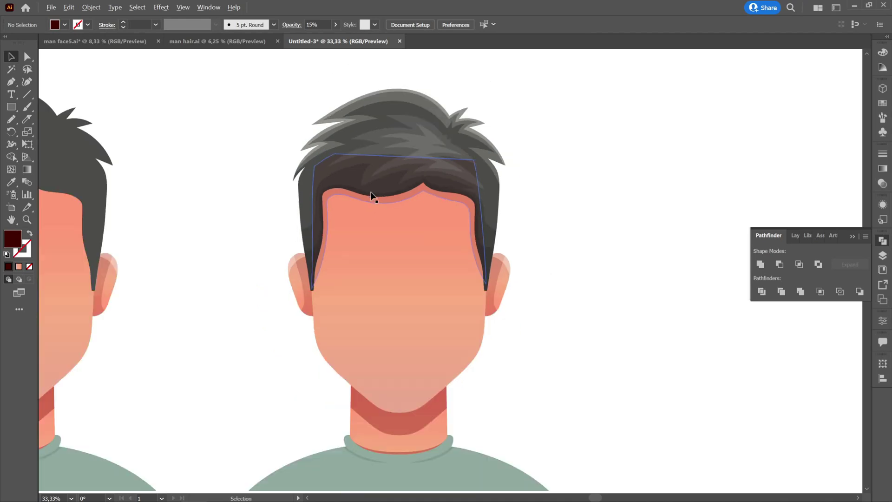
pyautogui.click(336, 279)
pyautogui.scroll(2, 350, 280)
pyautogui.rightClick(494, 112)
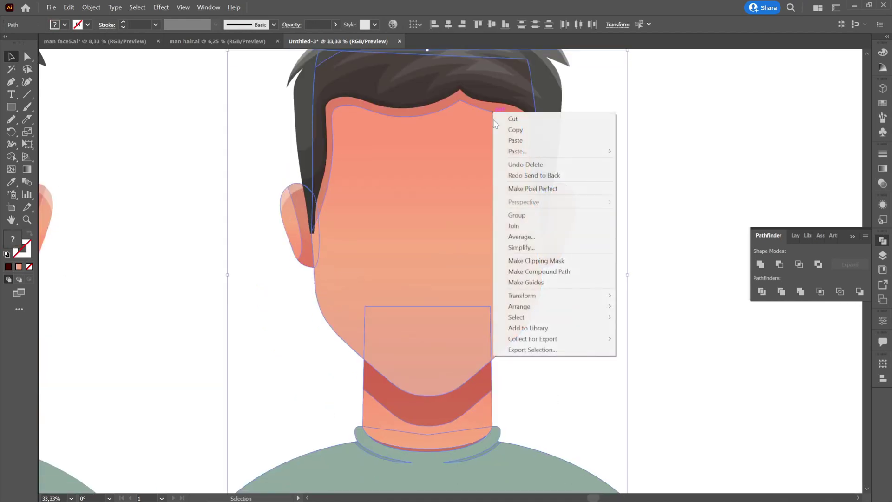
pyautogui.moveTo(569, 310)
pyautogui.click(660, 340)
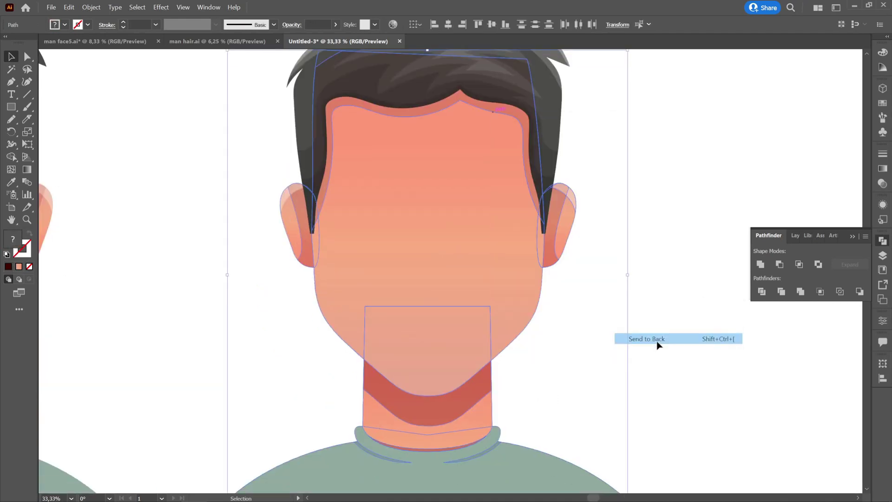
pyautogui.click(664, 334)
pyautogui.scroll(-2, 506, 308)
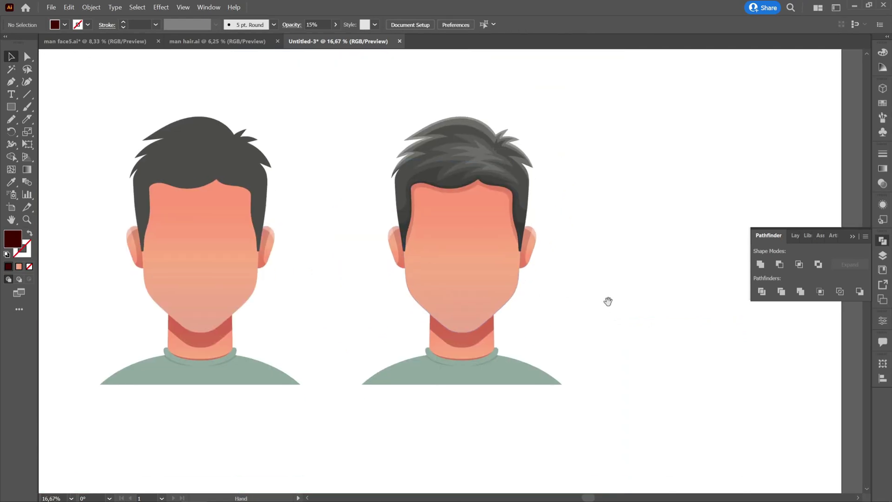
# Draw a small square right of the heads and eyedropper the left hair's dark grey into it
pyautogui.press('m')
pyautogui.moveTo(634, 139); pyautogui.dragTo(663, 168)
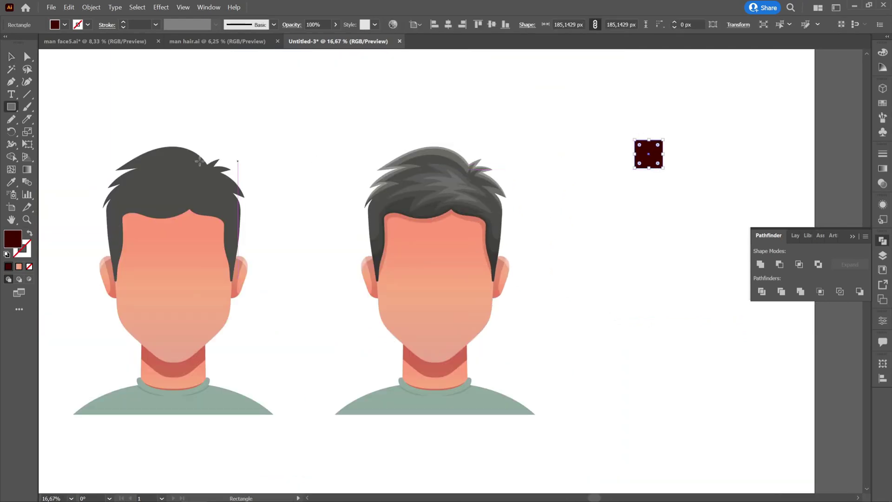
pyautogui.click(11, 181)
pyautogui.click(129, 205)
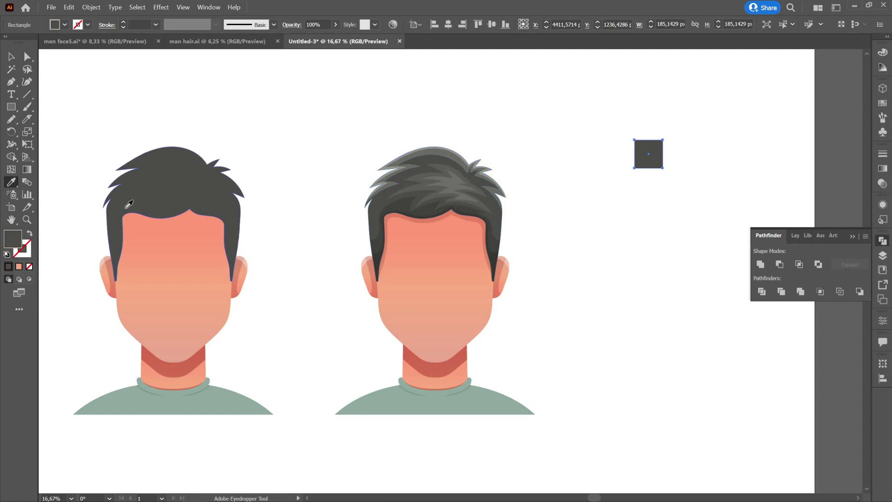
# Duplicate the square below and give the upper square a #7C7C7C grey fill
pyautogui.press('v')
pyautogui.moveTo(653, 153); pyautogui.dragTo(653, 202)
pyautogui.click(651, 161)
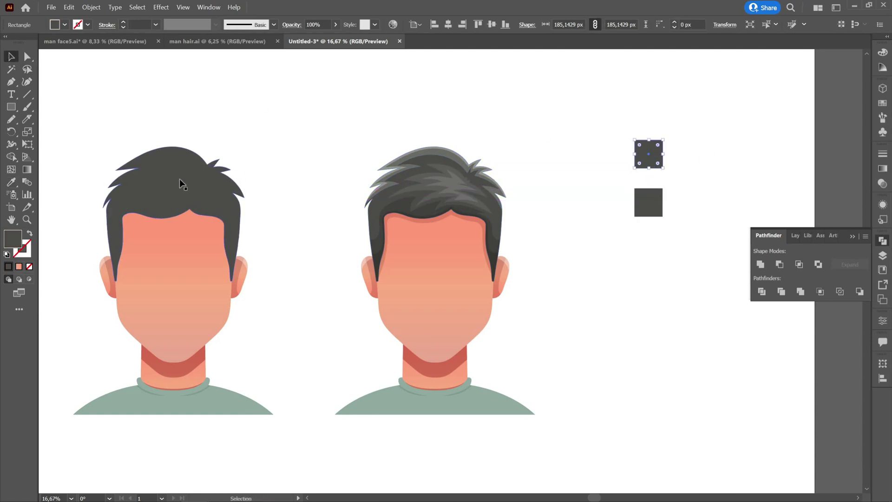
pyautogui.doubleClick(13, 240)
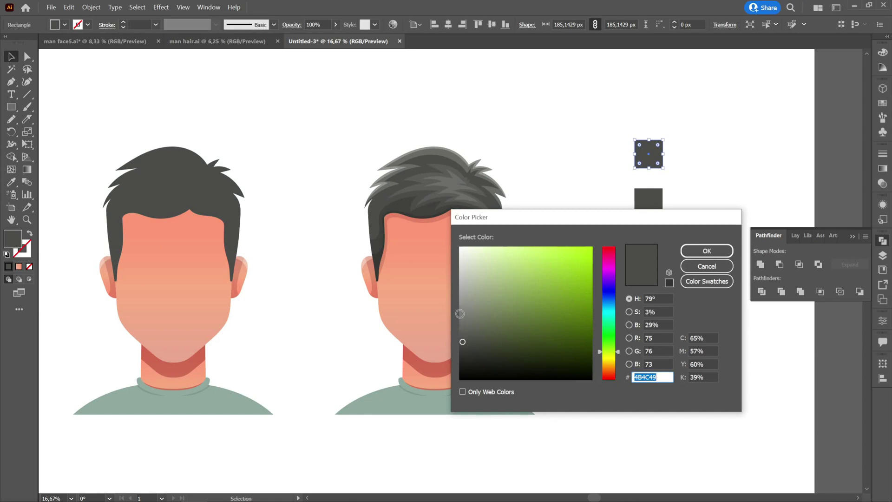
pyautogui.click(460, 314)
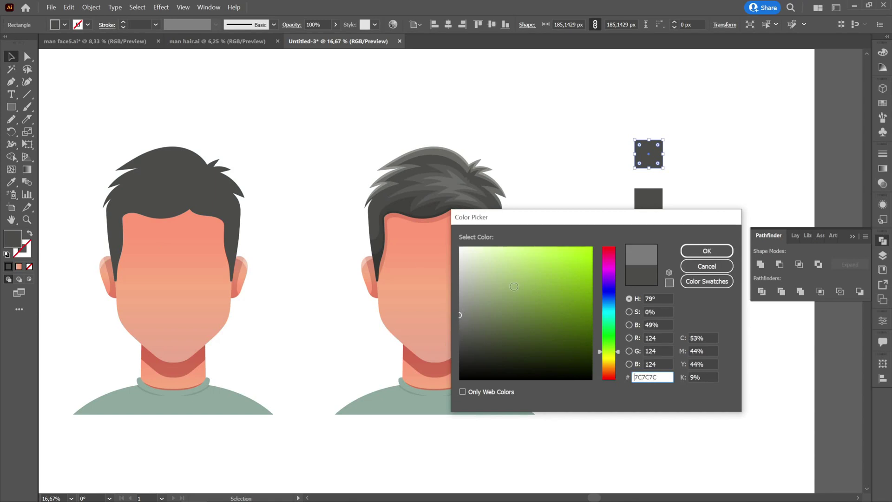
pyautogui.click(706, 250)
pyautogui.click(538, 188)
pyautogui.click(494, 208)
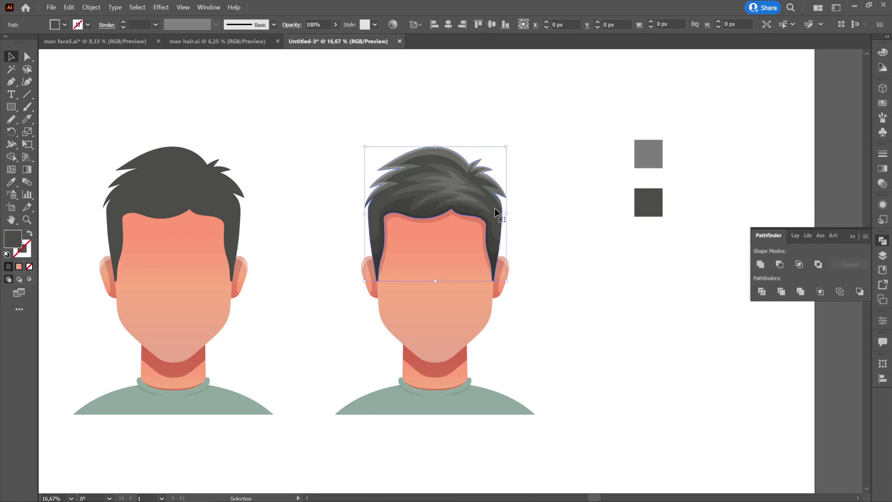
# Apply a two-stop linear gradient to the right head's hair at a -90° angle
pyautogui.click(883, 169)
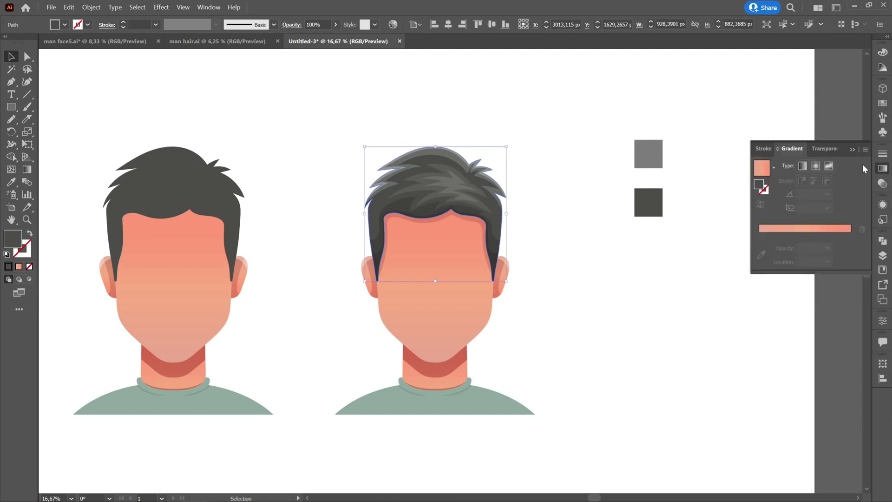
pyautogui.click(822, 228)
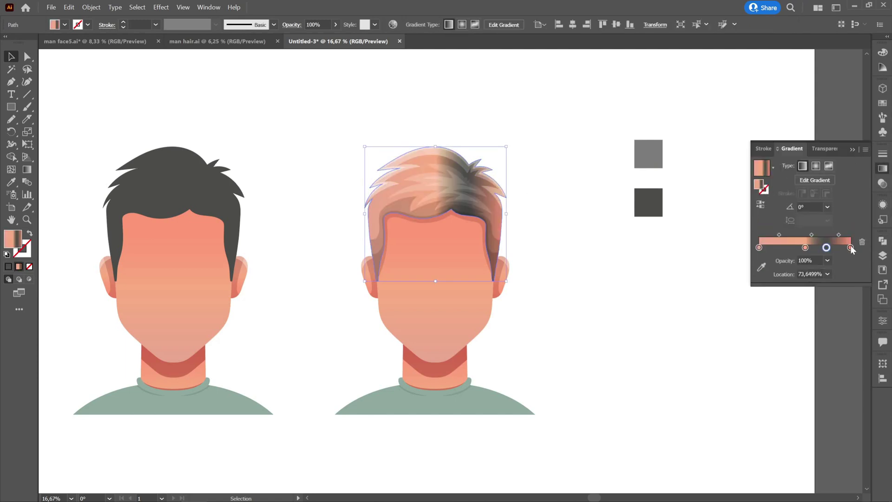
pyautogui.moveTo(827, 248); pyautogui.dragTo(850, 248)
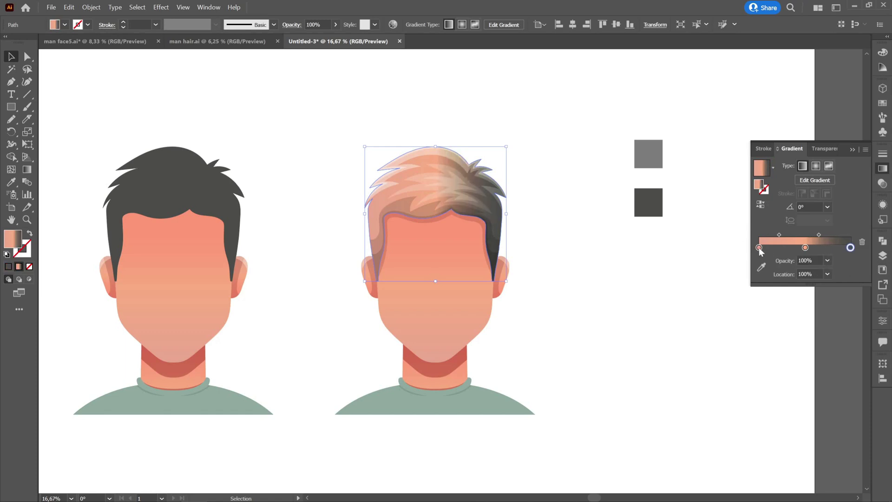
pyautogui.moveTo(759, 247)
pyautogui.mouseDown()
pyautogui.moveTo(779, 261)
pyautogui.moveTo(801, 247)
pyautogui.moveTo(759, 247)
pyautogui.mouseUp()
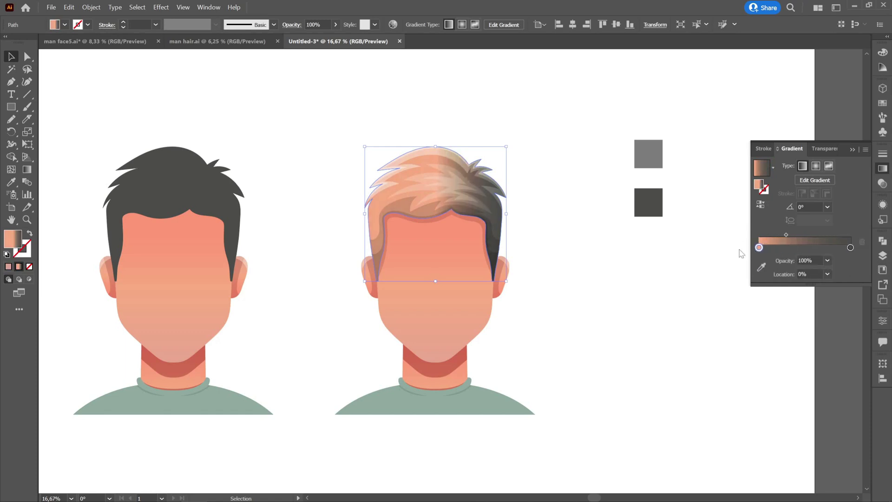
pyautogui.click(827, 207)
pyautogui.click(836, 362)
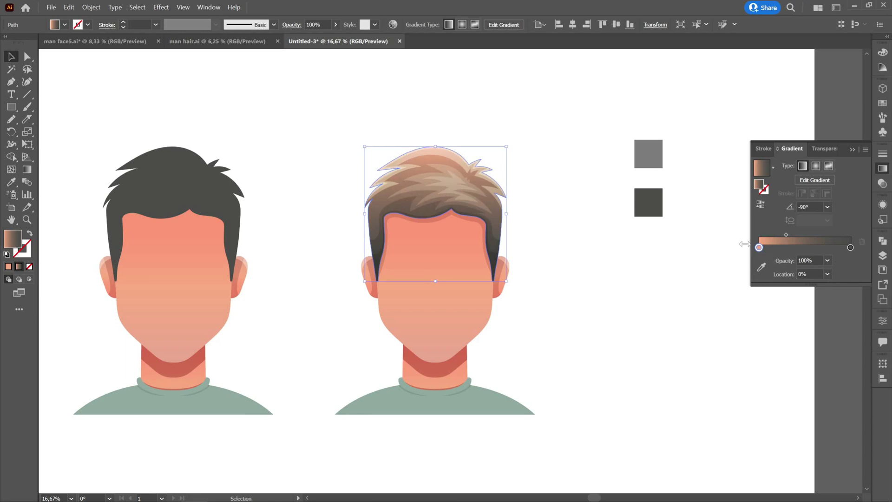
# Recolour the hair gradient with the two grey squares using the Eyedropper, then deselect
pyautogui.press('i')
pyautogui.click(656, 150)
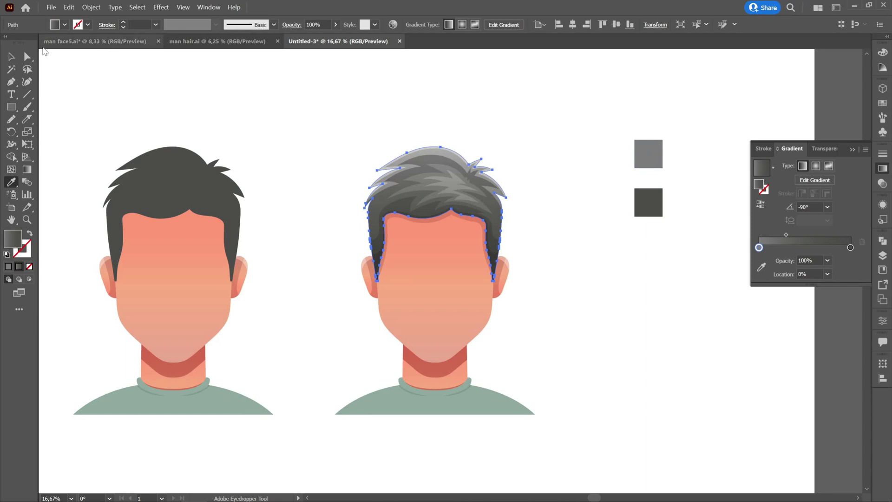
pyautogui.click(11, 56)
pyautogui.click(541, 112)
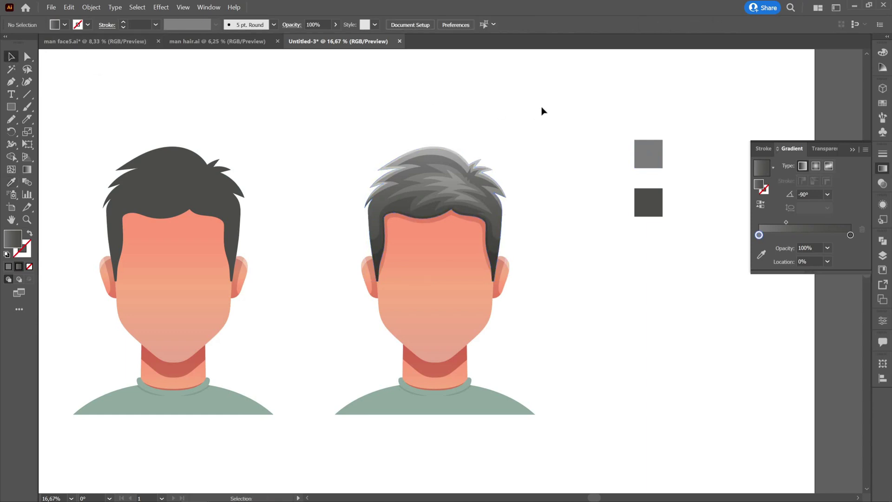